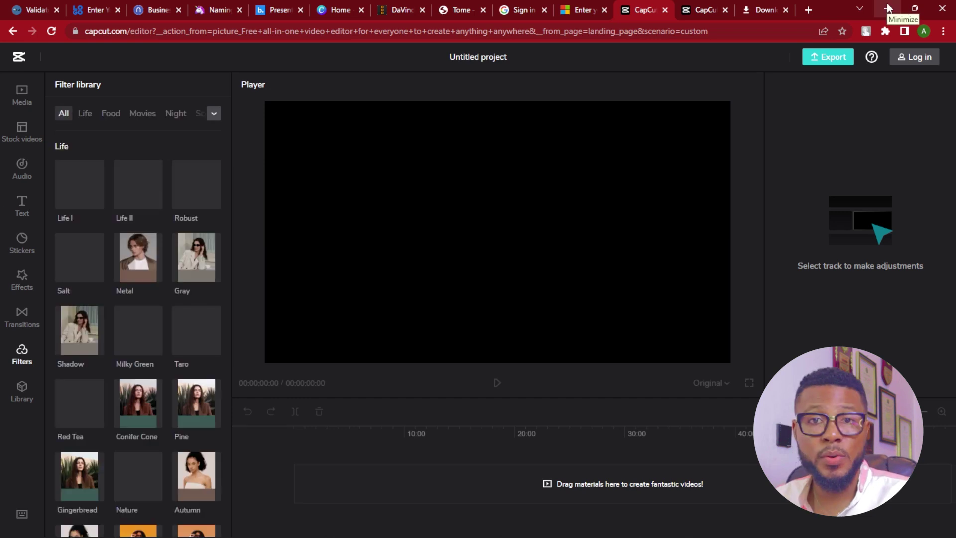
Launch the CapCut desktop app and start a new empty project, 0307.
left_click(888, 9)
double_click(160, 84)
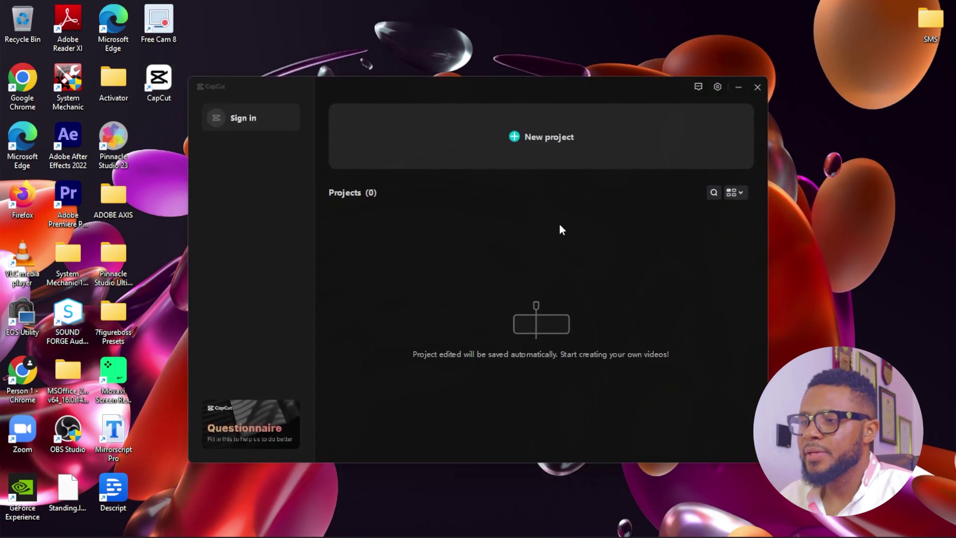
left_click(518, 137)
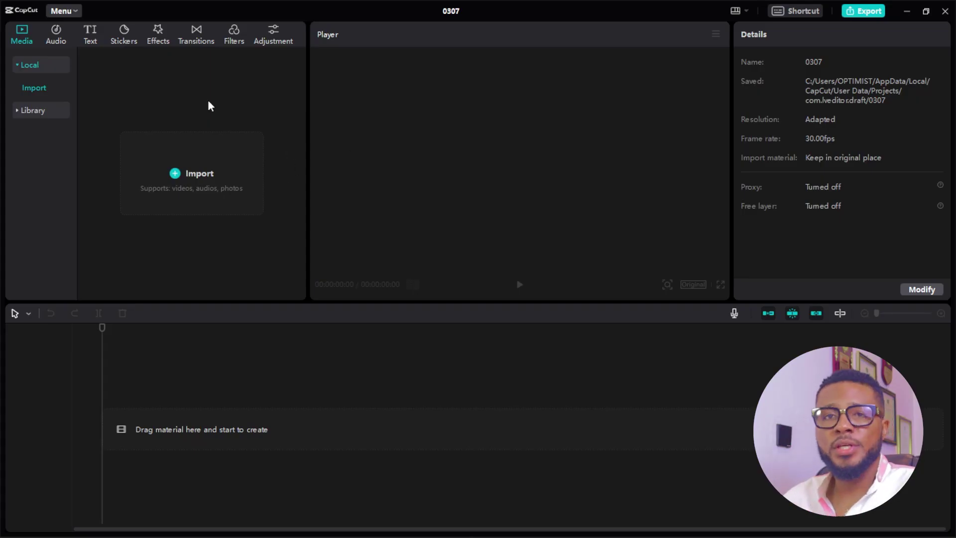
Import Don't buy subs.mp4 and Syllabus AD.mp4, leaving out the Instagram Reel clip.
left_click(184, 178)
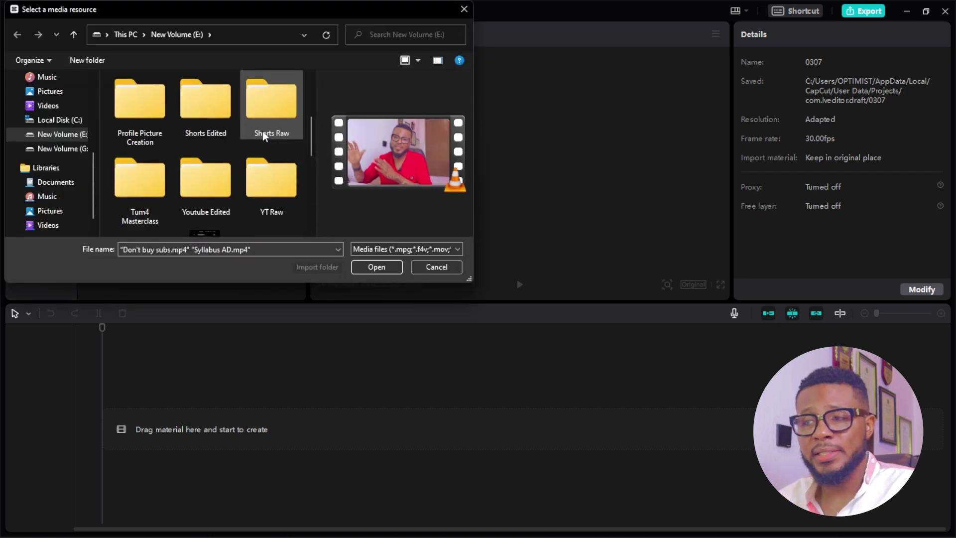
scroll(263, 144, "down", 1)
scroll(262, 154, "down", 3)
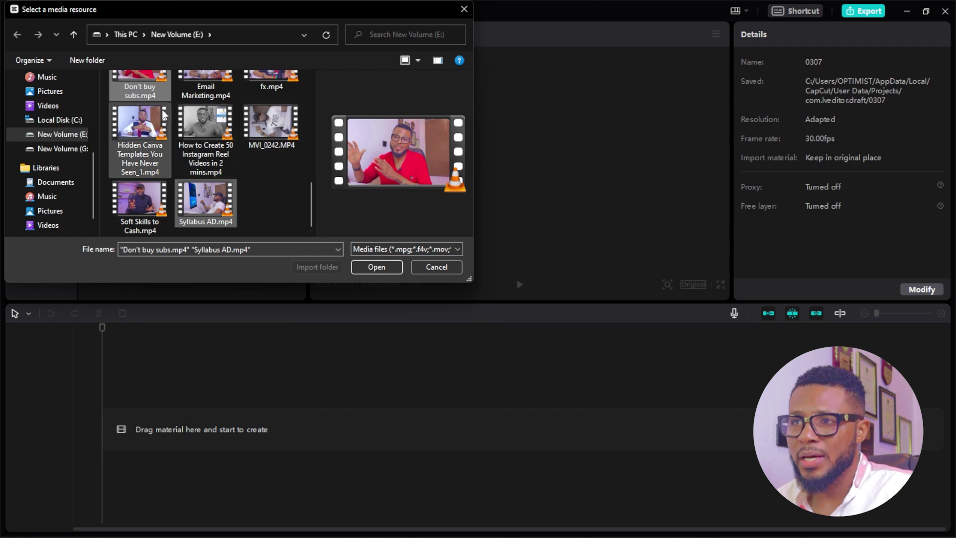
scroll(160, 91, "up", 3)
scroll(308, 187, "down", 3)
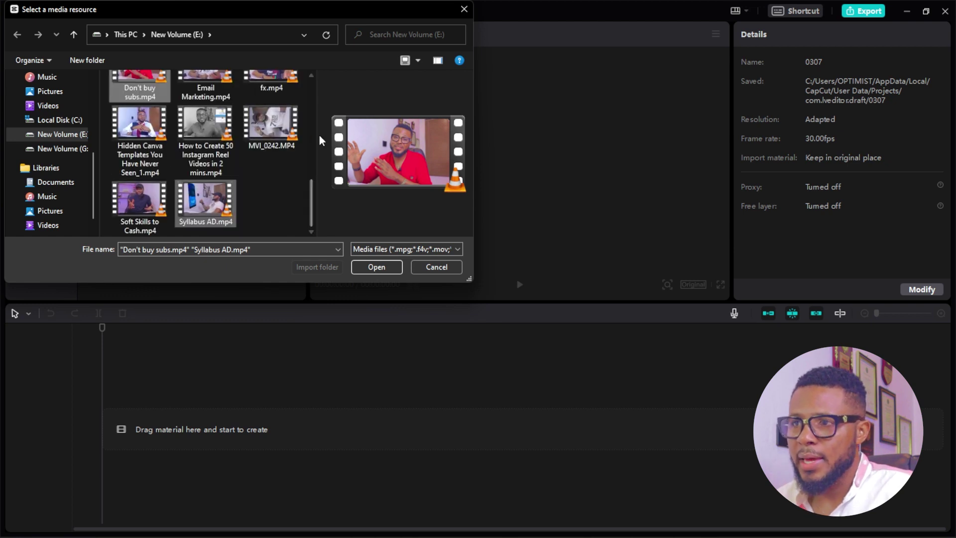
left_click(206, 127, "ctrl")
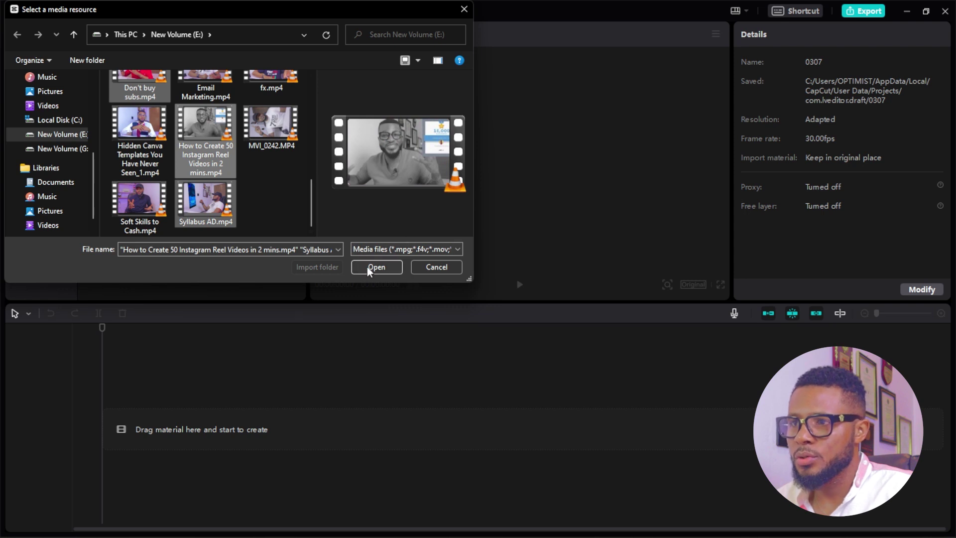
left_click(207, 120, "ctrl")
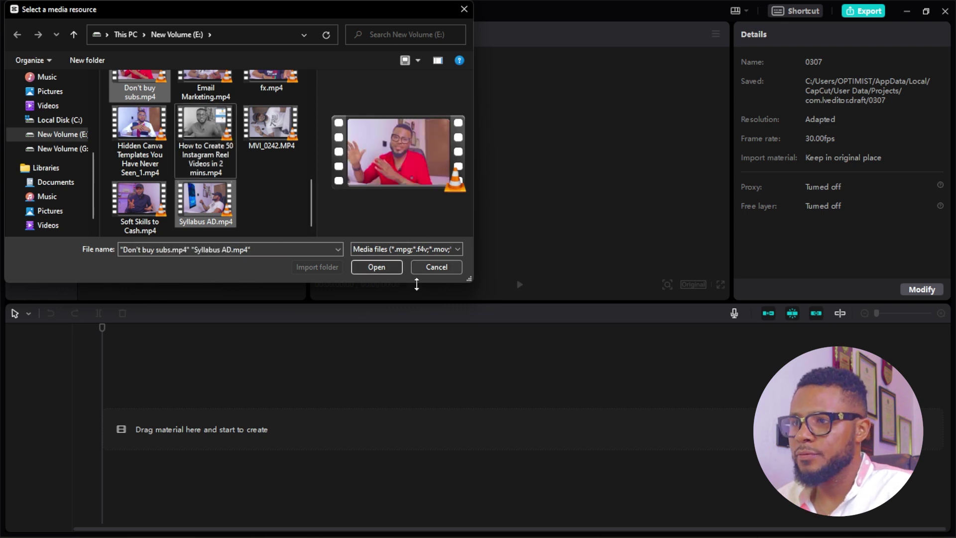
left_click(384, 266)
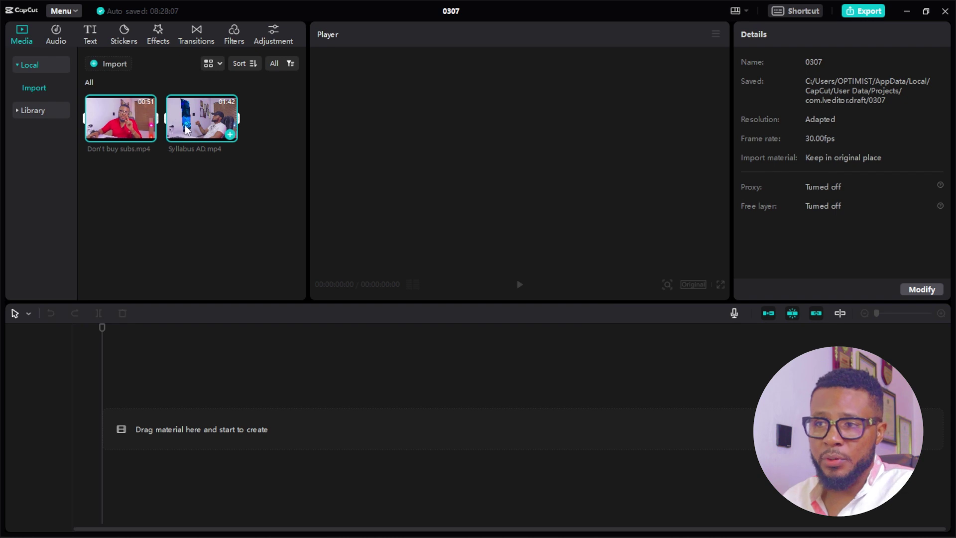
Place both clips on the timeline with Don't buy subs.mp4 before Syllabus AD.mp4, playhead at start.
left_click(193, 180)
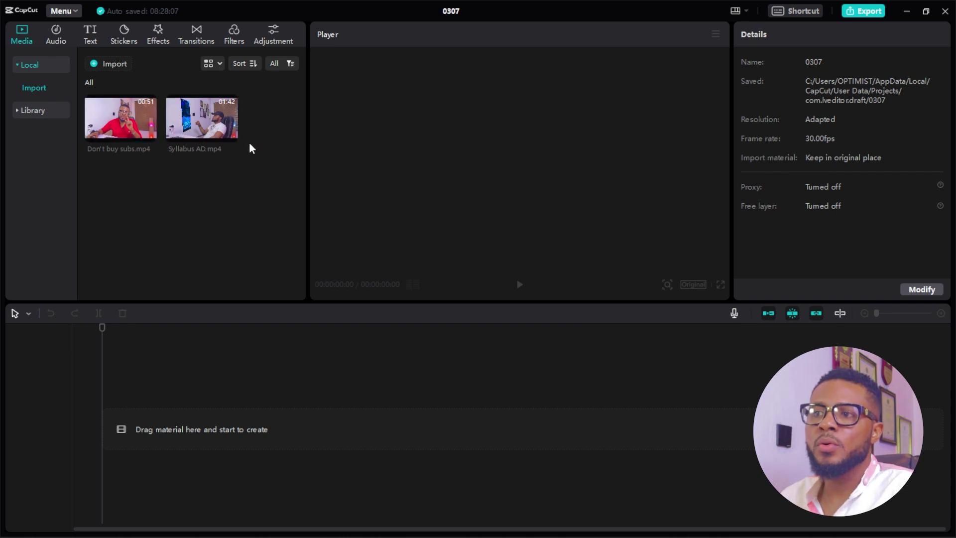
left_click_drag(190, 122, 115, 437)
left_click_drag(120, 119, 389, 434)
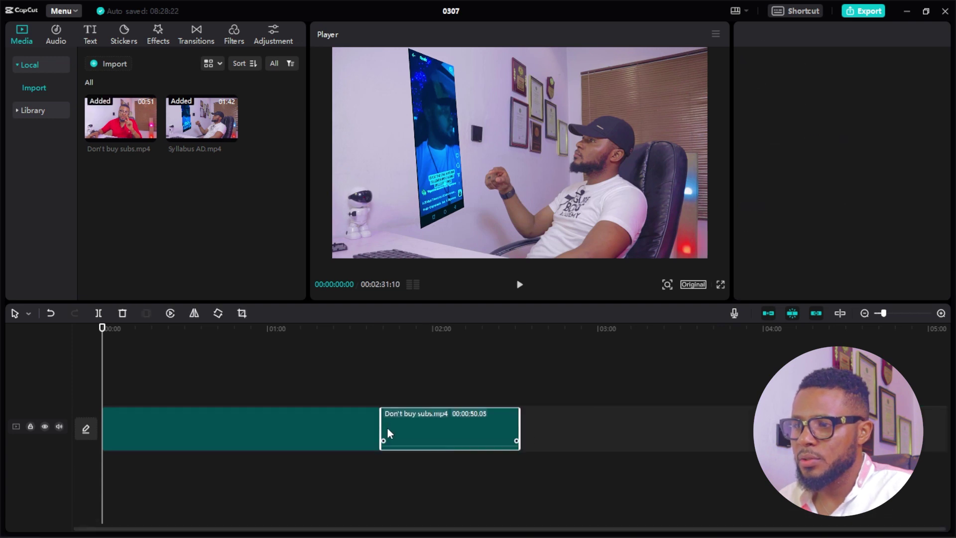
left_click(581, 427)
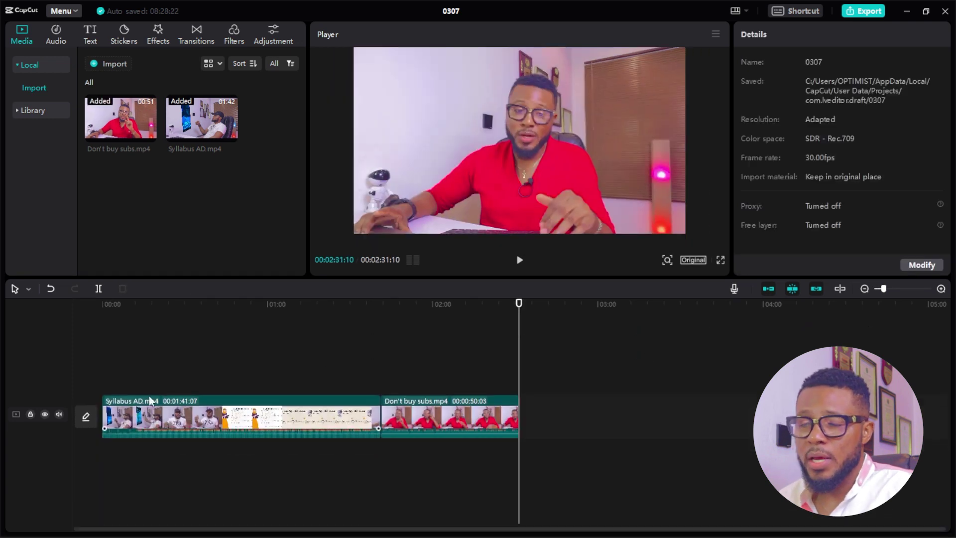
left_click(123, 308)
left_click(102, 309)
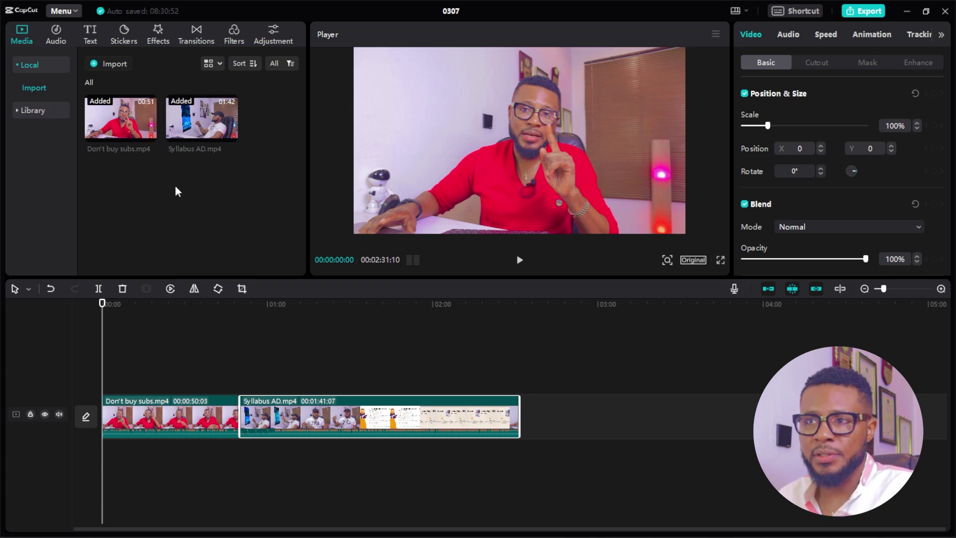
Browse the music library in the Audio tab.
left_click(56, 35)
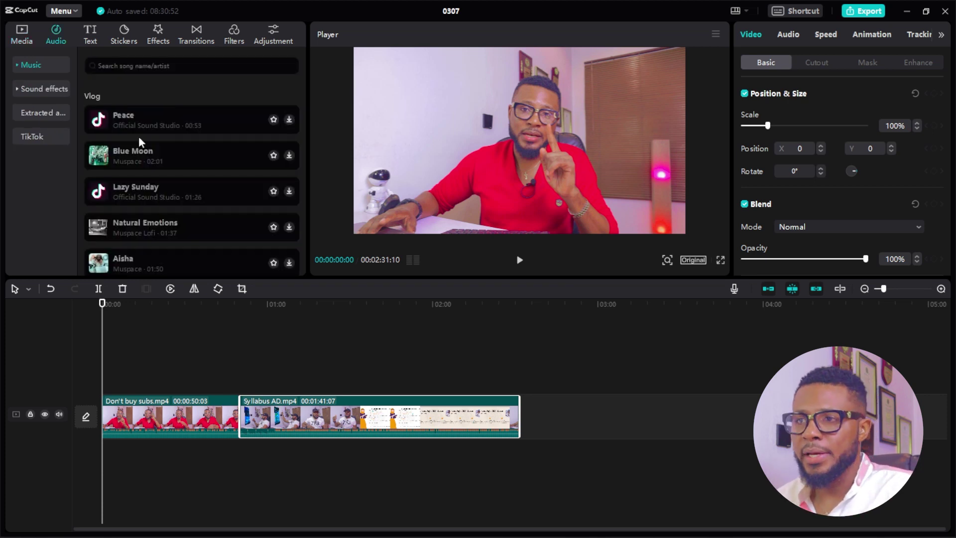
scroll(150, 129, "down", 10)
scroll(164, 160, "down", 15)
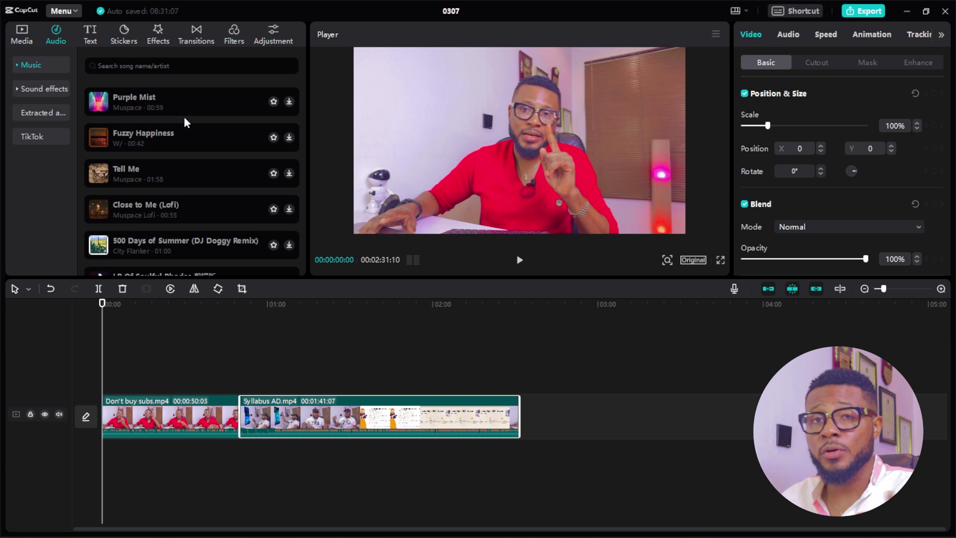
Show the Auto captions options in the Text panel.
left_click(92, 35)
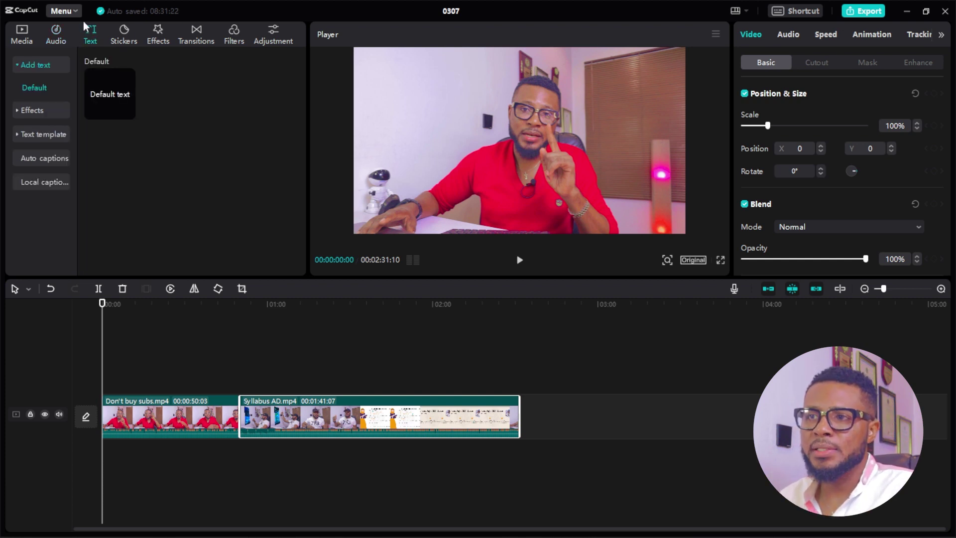
mouse_move(107, 105)
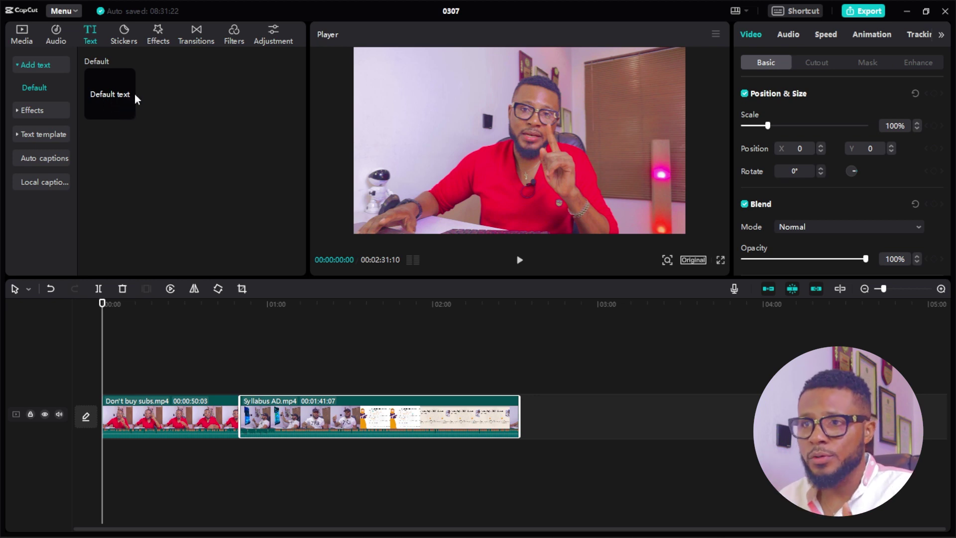
left_click(18, 111)
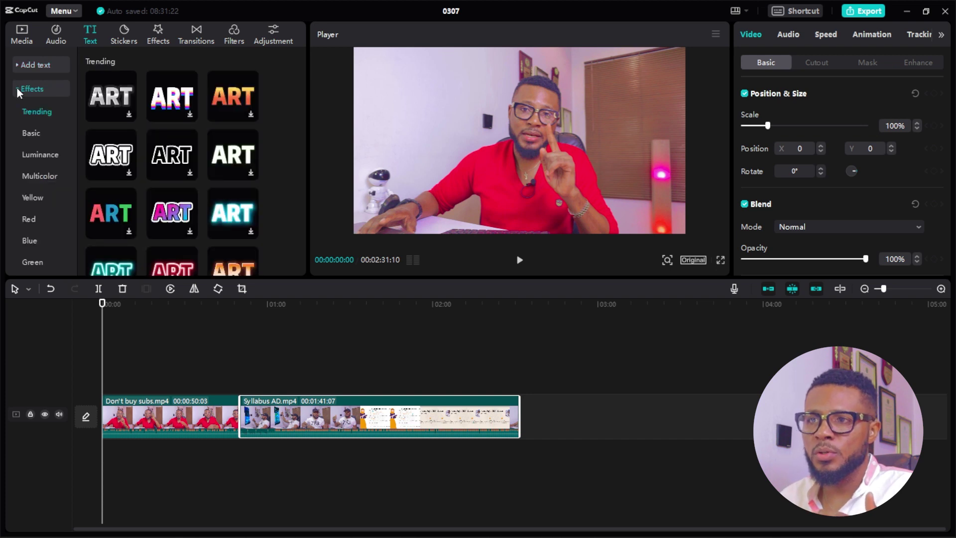
left_click(17, 93)
left_click(48, 142)
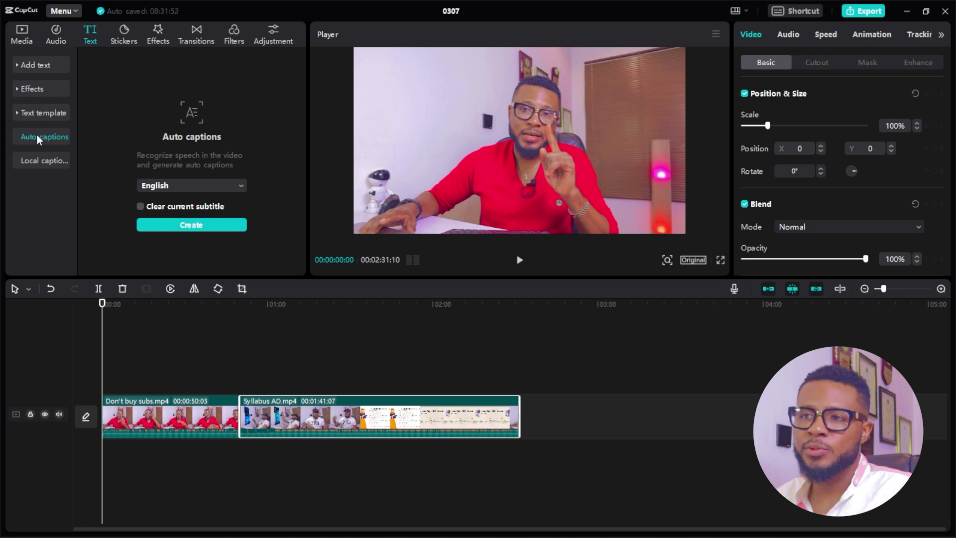
Create auto captions with English kept as the spoken language.
left_click(198, 190)
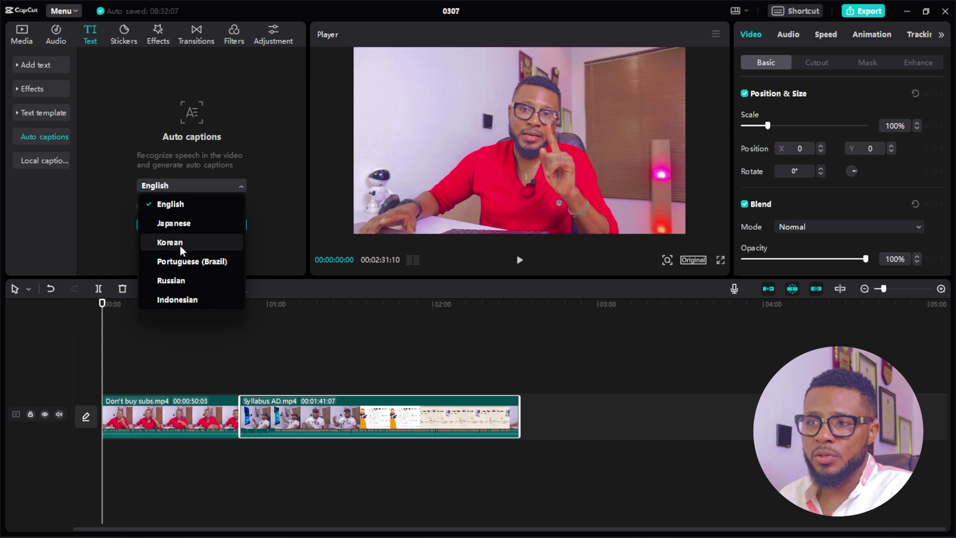
scroll(194, 283, "down", 2)
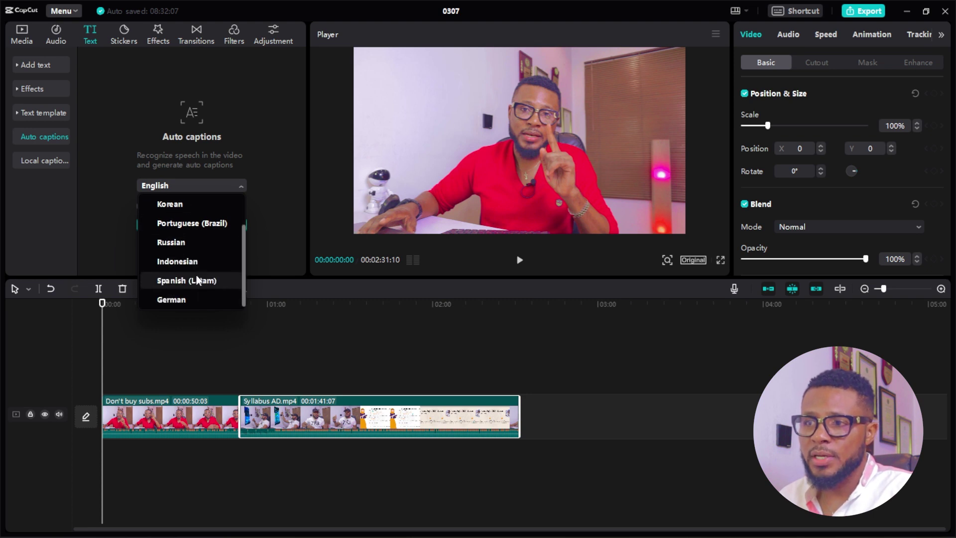
scroll(192, 293, "up", 2)
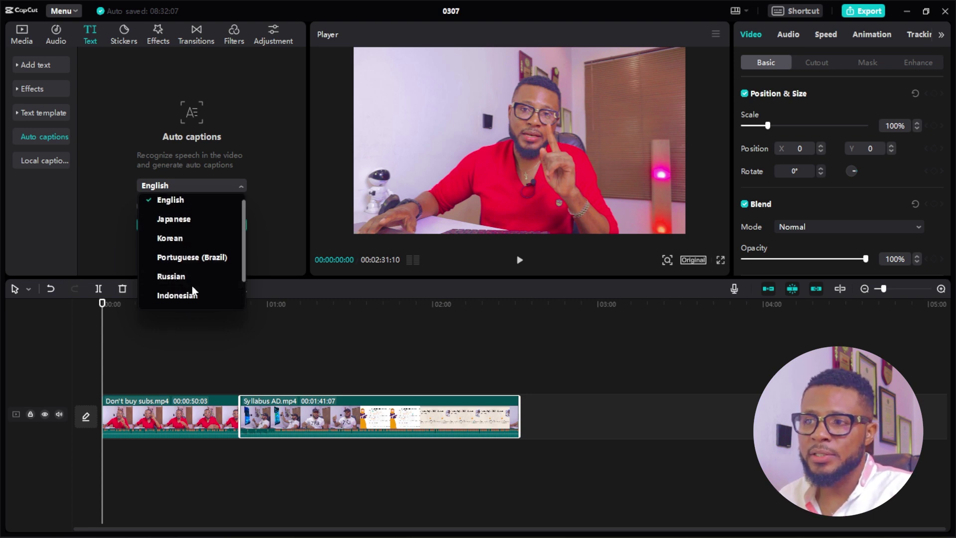
left_click(188, 205)
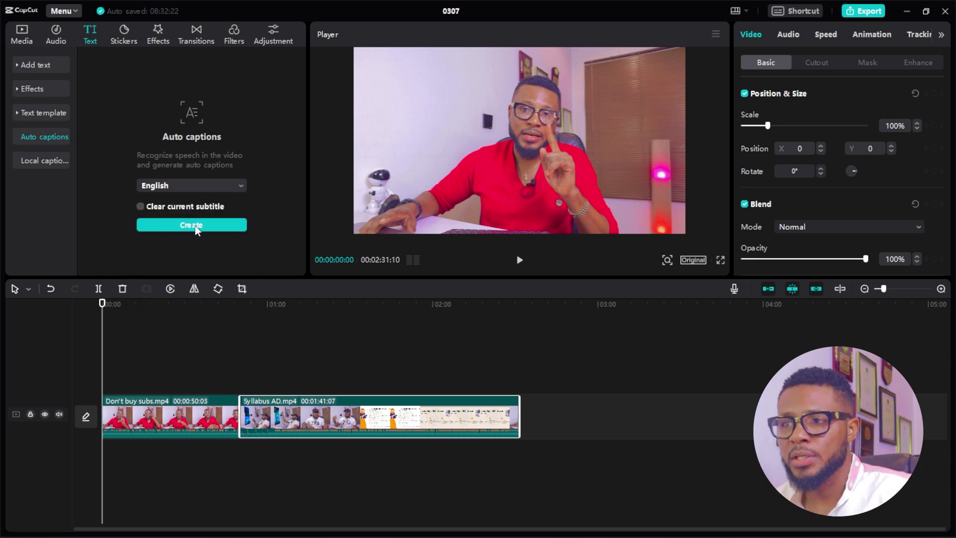
left_click(188, 227)
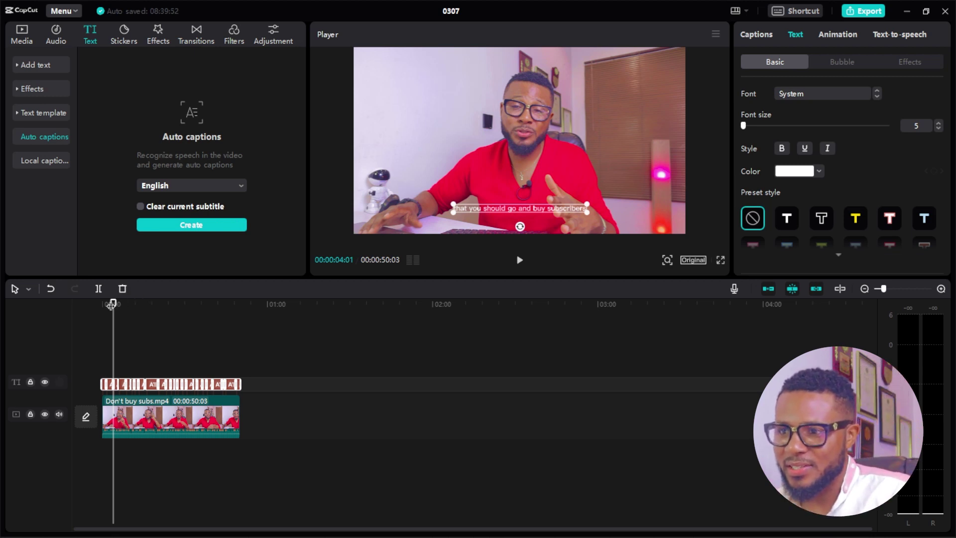
left_click_drag(112, 305, 212, 310)
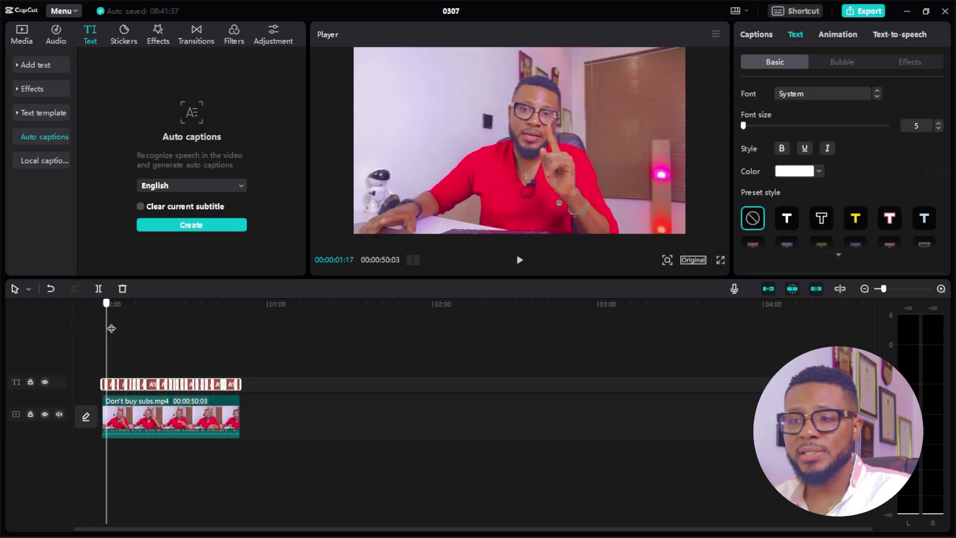
left_click_drag(112, 328, 134, 341)
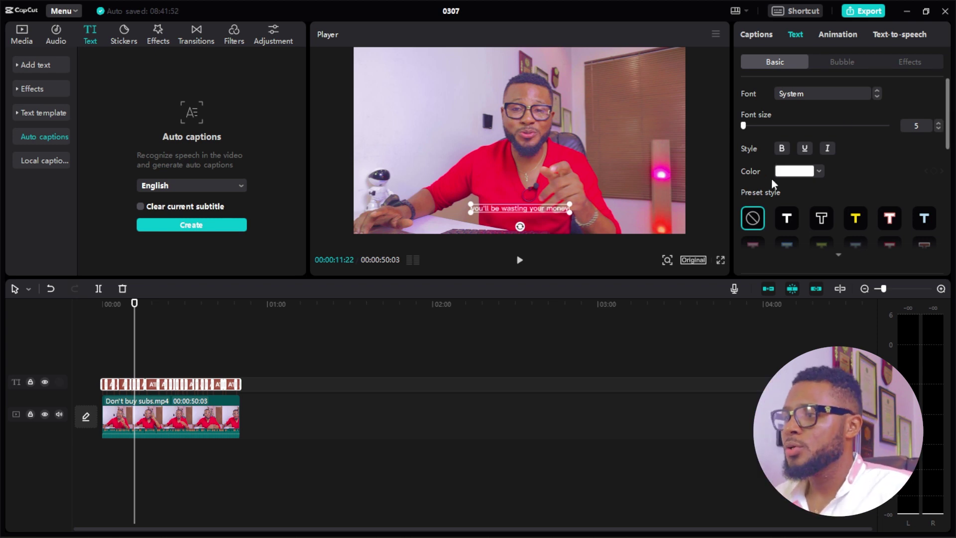
Open caption 20 from the list of generated captions for editing.
scroll(845, 98, "down", 1)
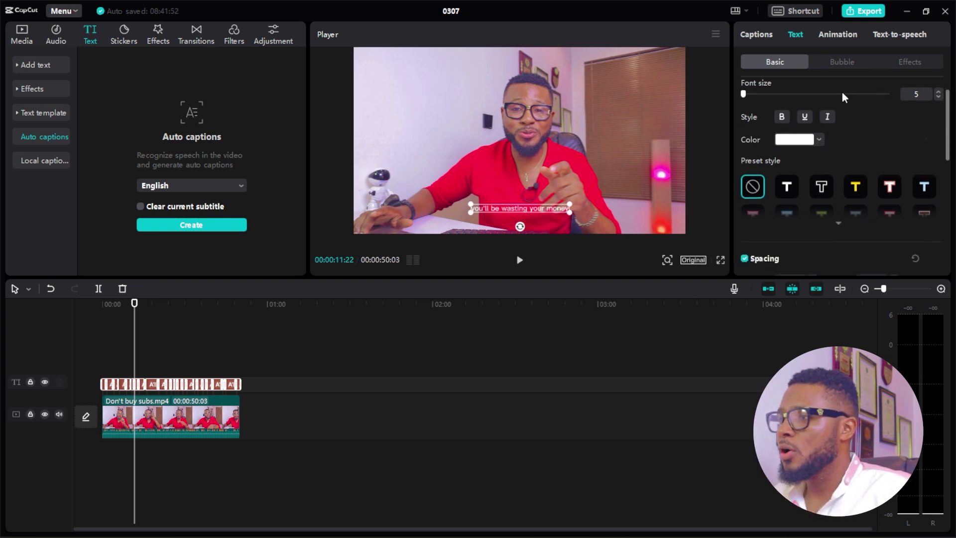
left_click(765, 38)
scroll(849, 128, "down", 10)
left_click(847, 122)
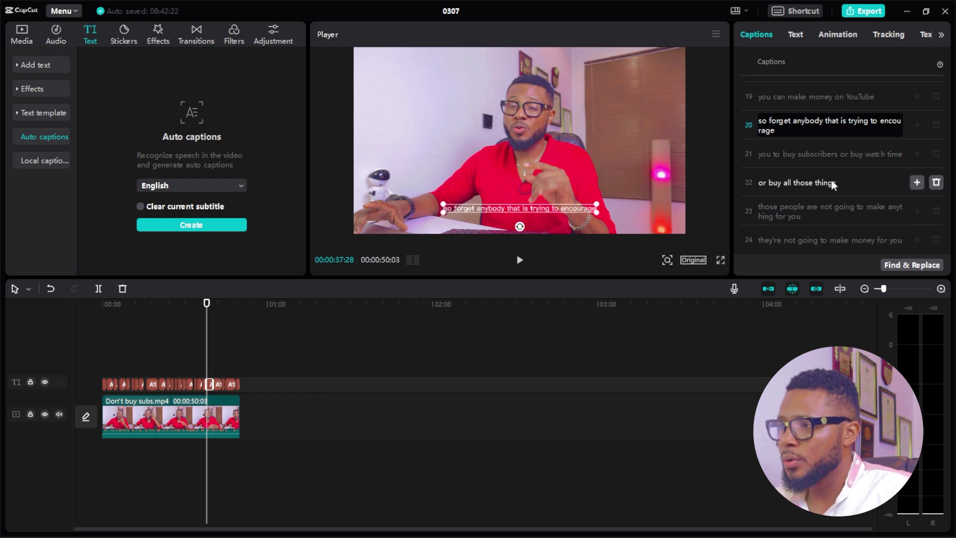
Browse the caption's Bubble and Effects styles, then show the Text-to-speech voices.
left_click(795, 35)
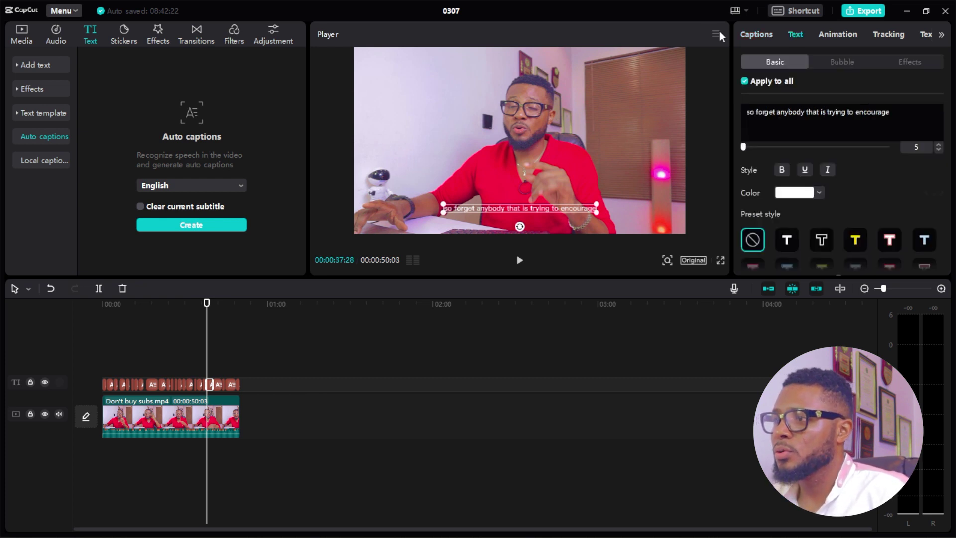
left_click(841, 62)
left_click(916, 61)
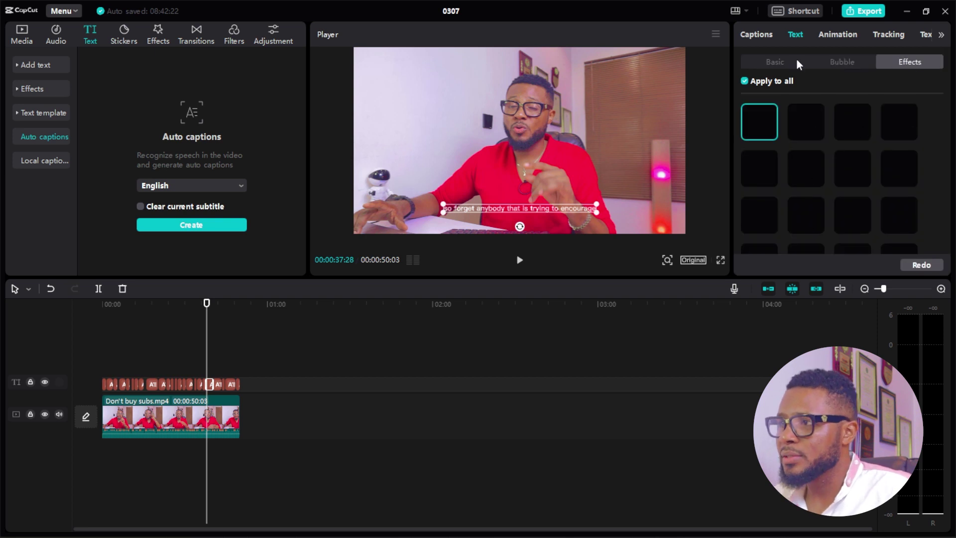
left_click(789, 63)
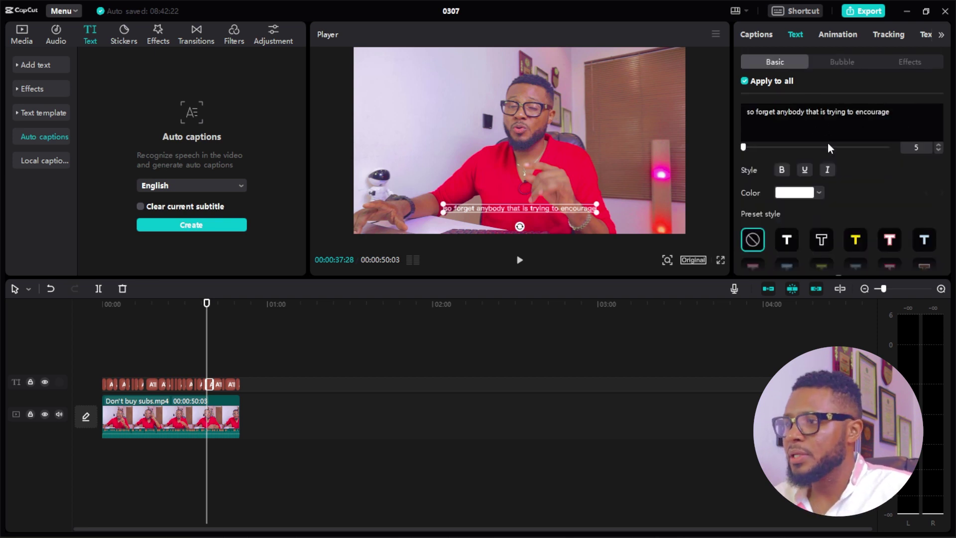
scroll(831, 148, "down", 2)
left_click(888, 35)
left_click(881, 36)
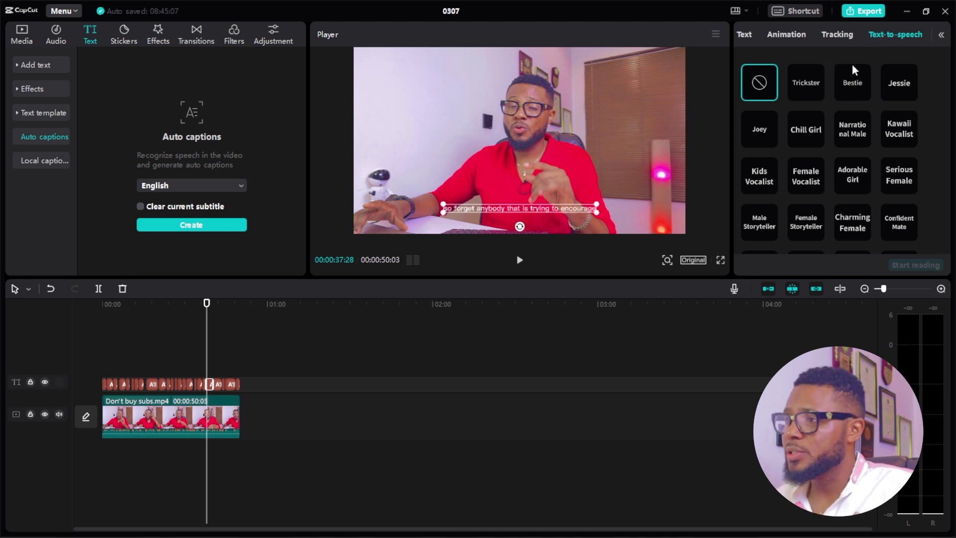
Switch to Local captions and cancel the SRT/LRC/ASS file import.
scroll(848, 170, "down", 4)
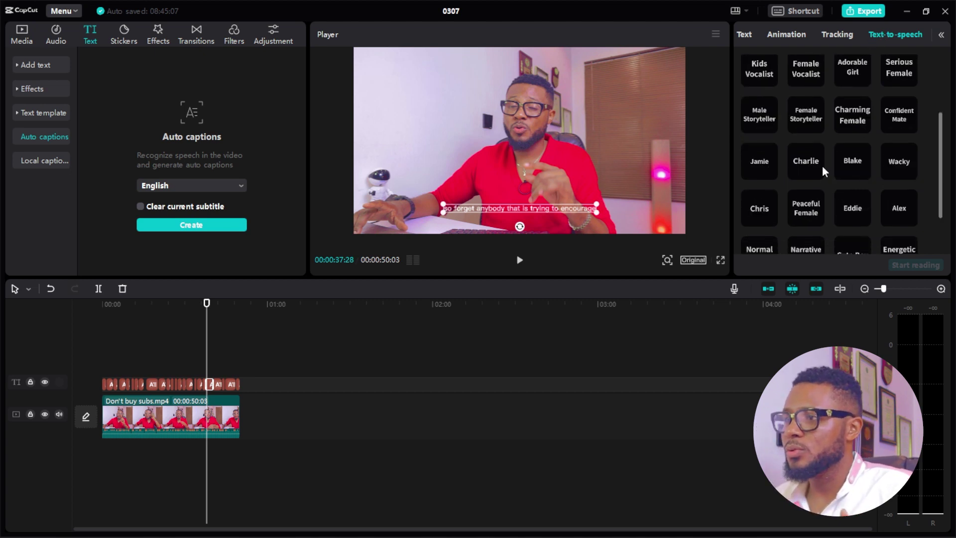
scroll(841, 143, "up", 1)
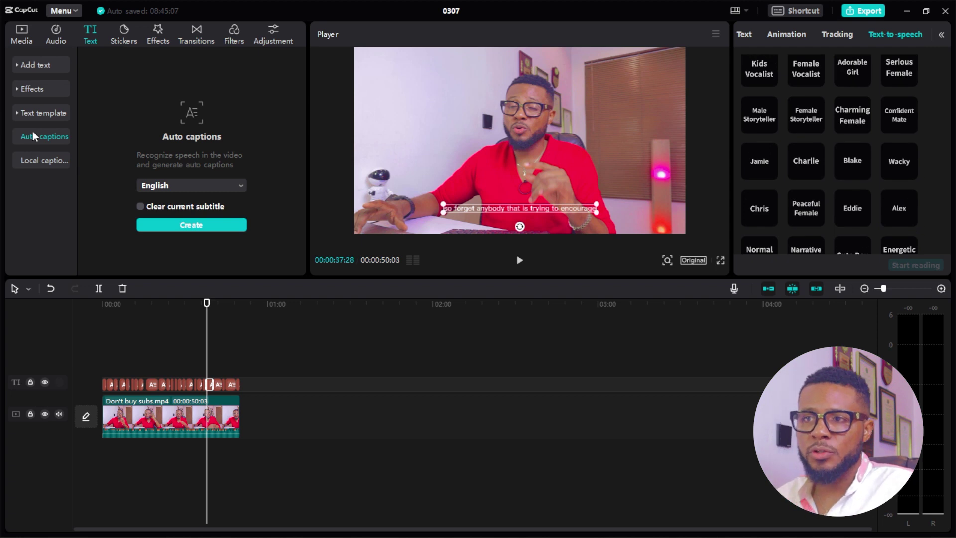
left_click(44, 161)
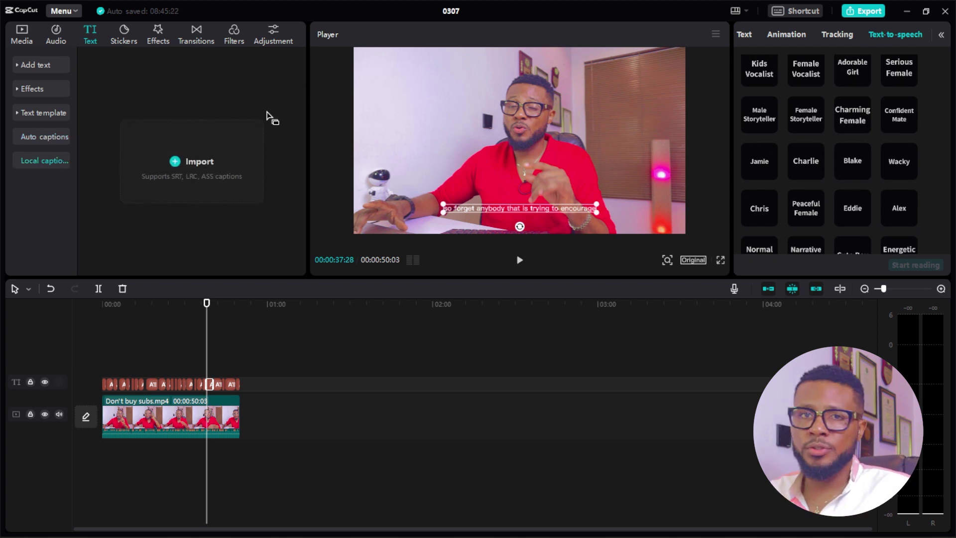
left_click(183, 167)
left_click(437, 267)
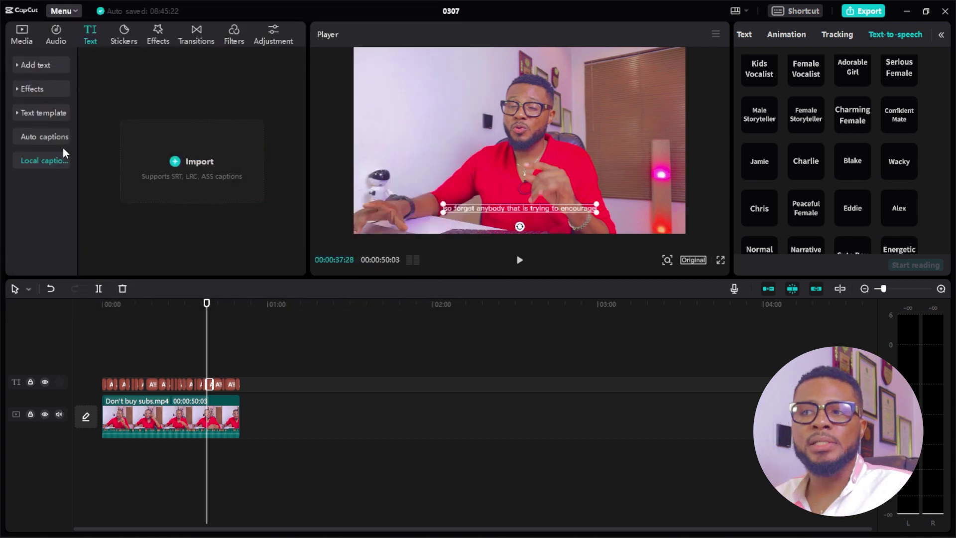
Scroll through the Trending stickers, including emojis, hearts and a party popper.
left_click(125, 36)
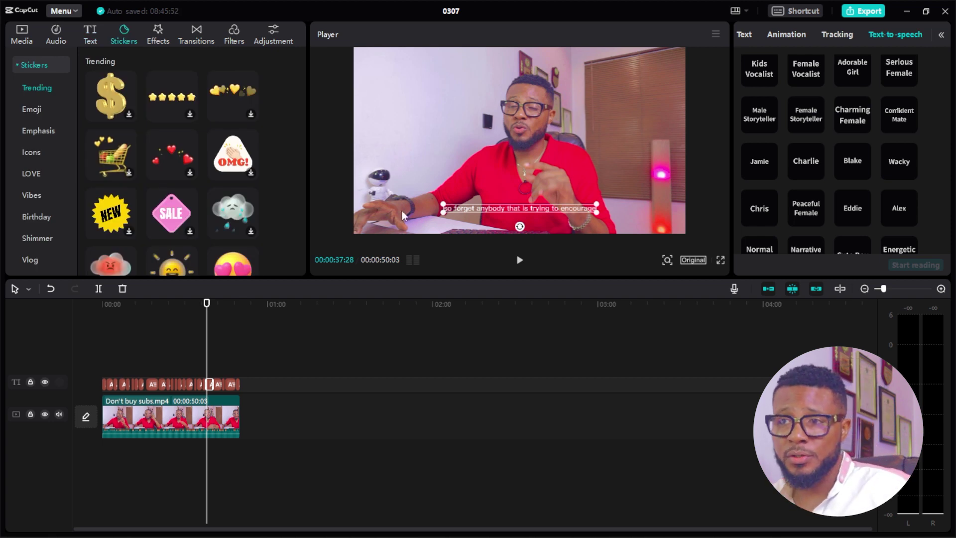
scroll(142, 142, "down", 10)
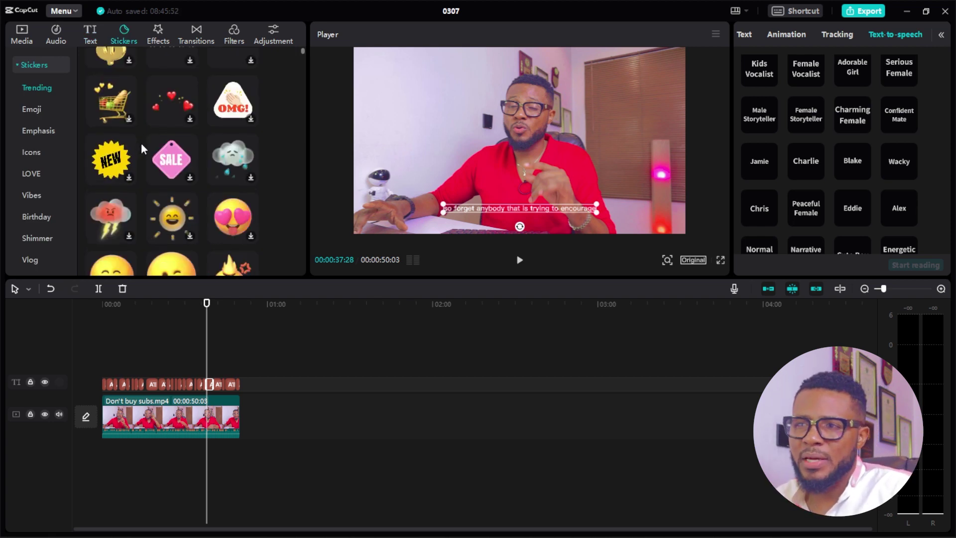
scroll(178, 189, "down", 5)
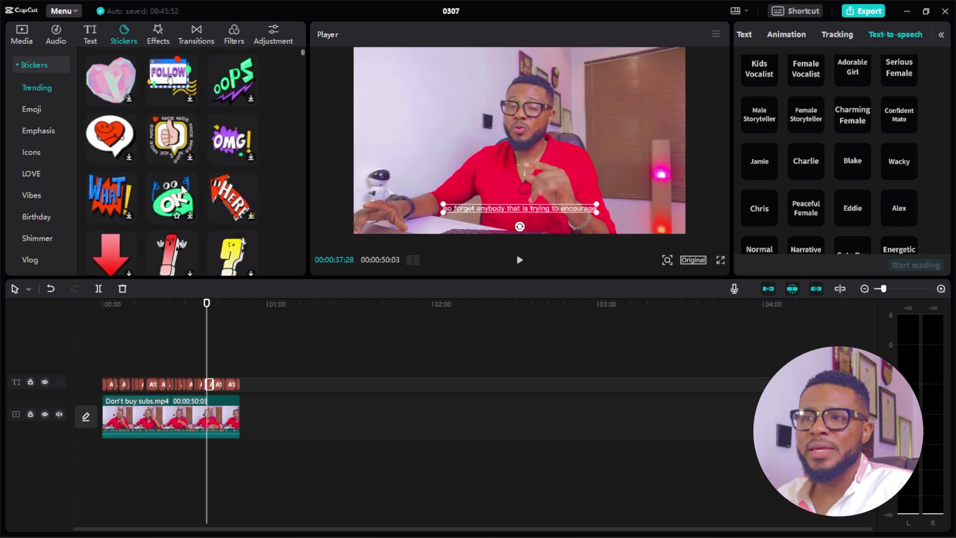
scroll(141, 131, "up", 5)
scroll(141, 131, "up", 5)
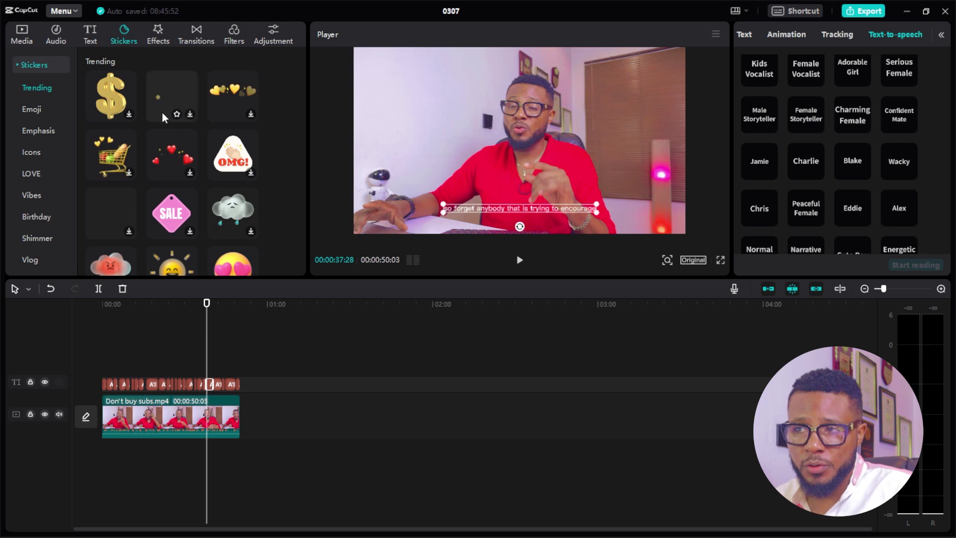
scroll(169, 117, "down", 3)
scroll(169, 117, "down", 1)
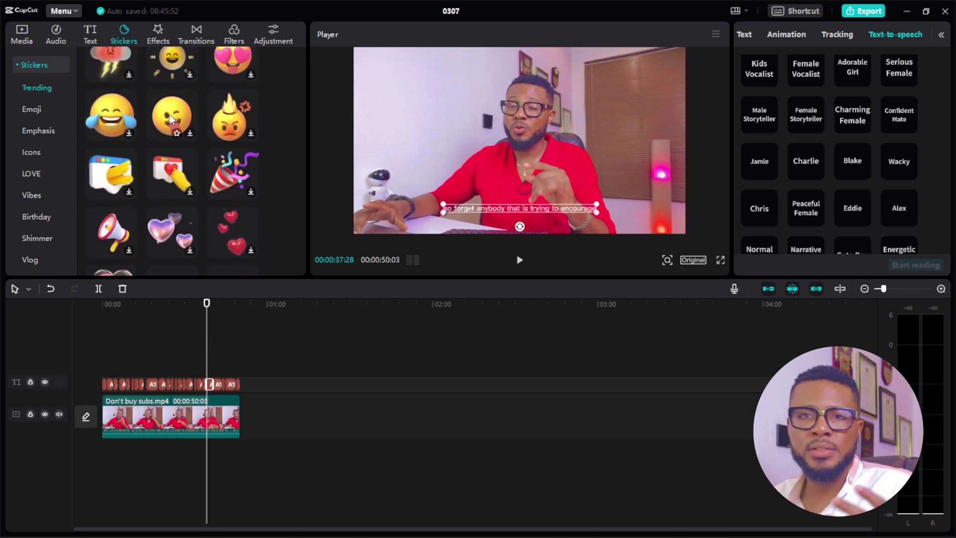
scroll(166, 114, "down", 1)
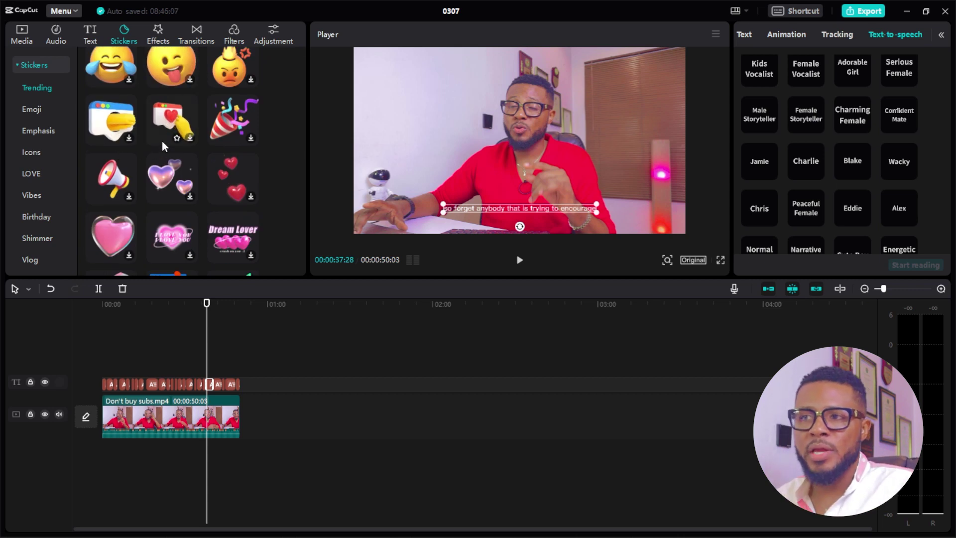
Add the heart-card sticker at the video's lower-left, preview it, then delete it.
left_click_drag(169, 118, 141, 364)
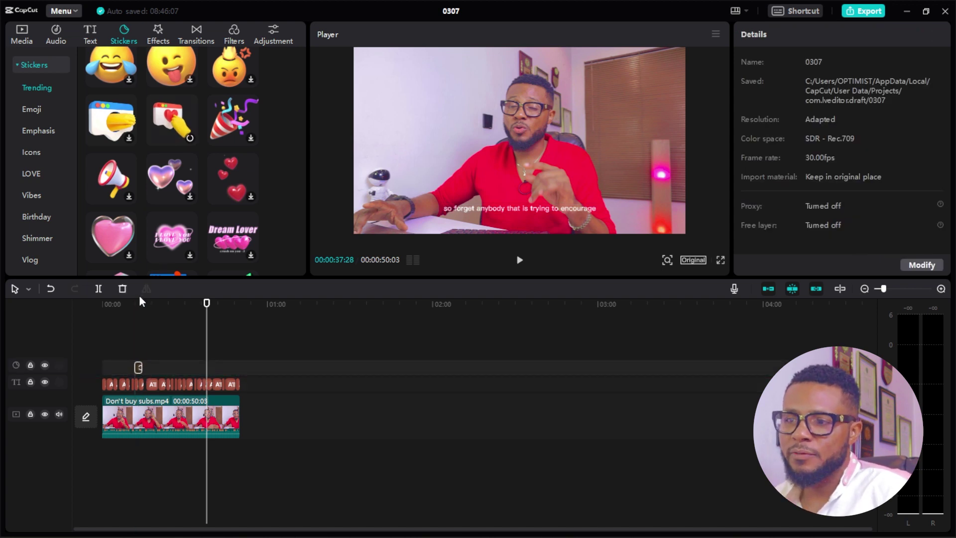
left_click_drag(206, 302, 137, 310)
left_click_drag(558, 155, 452, 206)
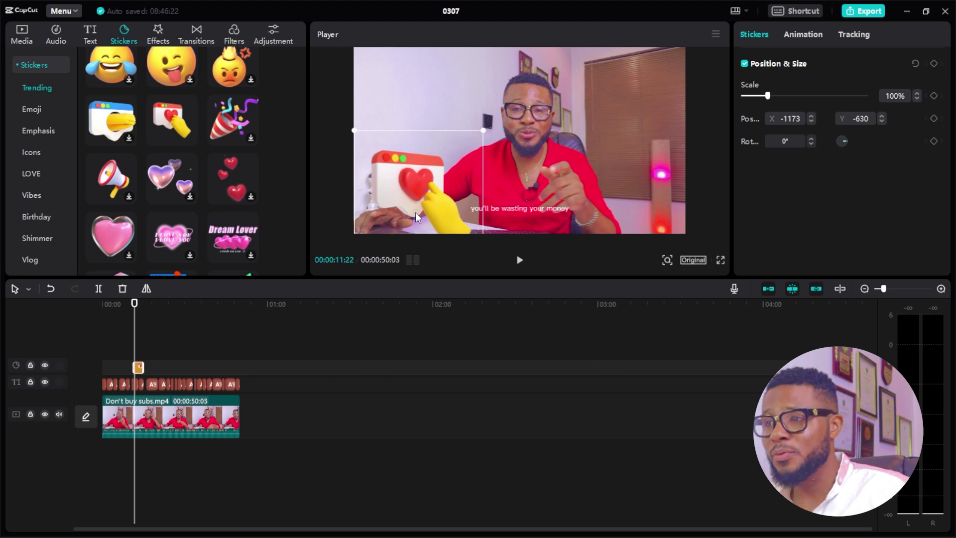
left_click(519, 259)
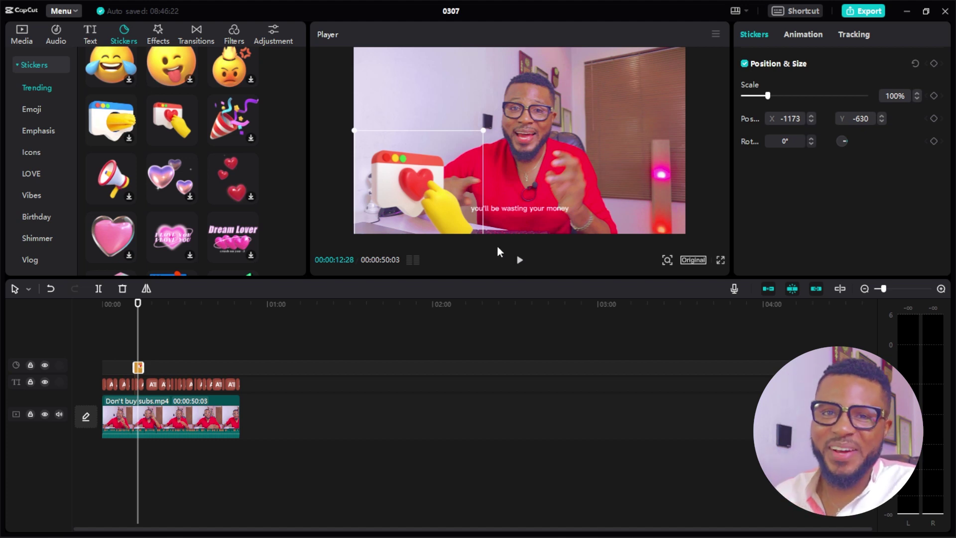
scroll(199, 119, "down", 8)
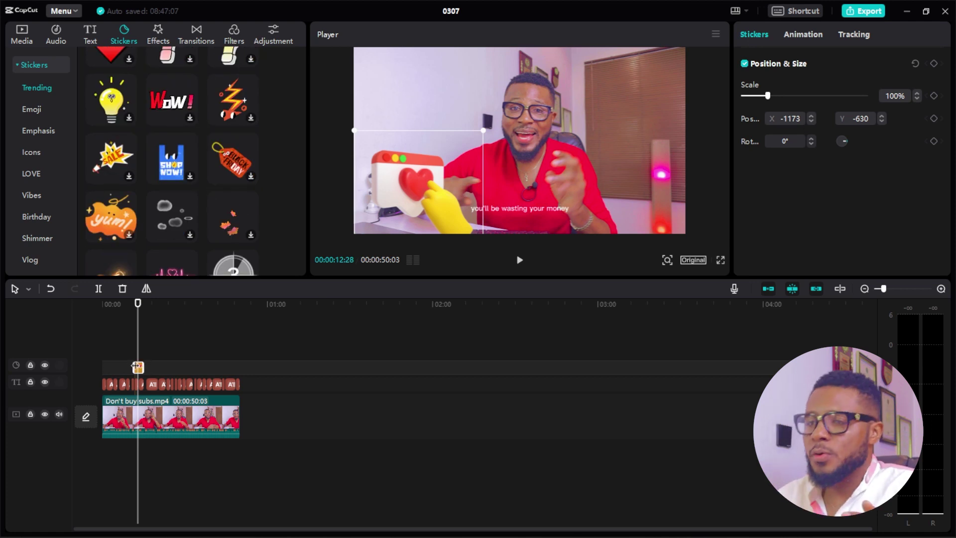
key("Delete")
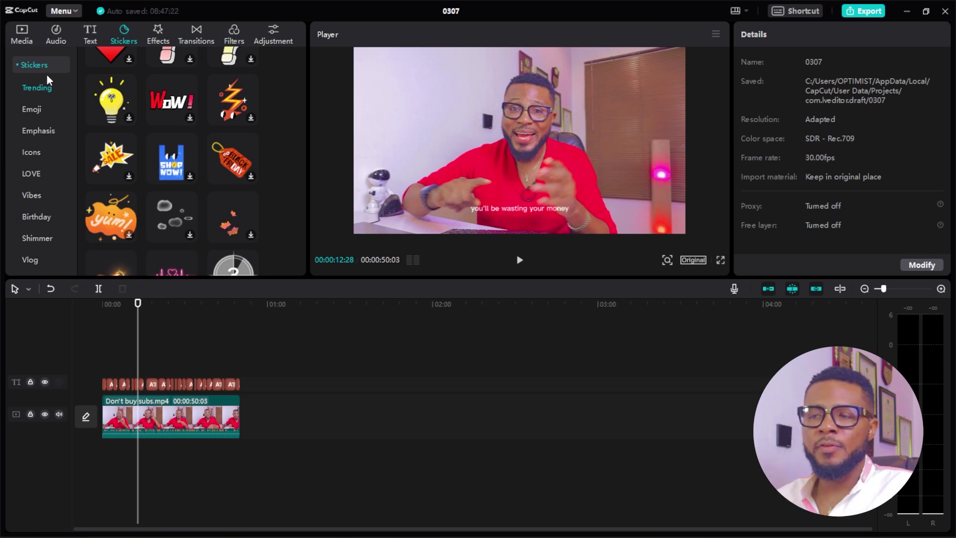
Browse the Emphasis stickers, then bring up the Effects gallery.
scroll(42, 83, "down", 5)
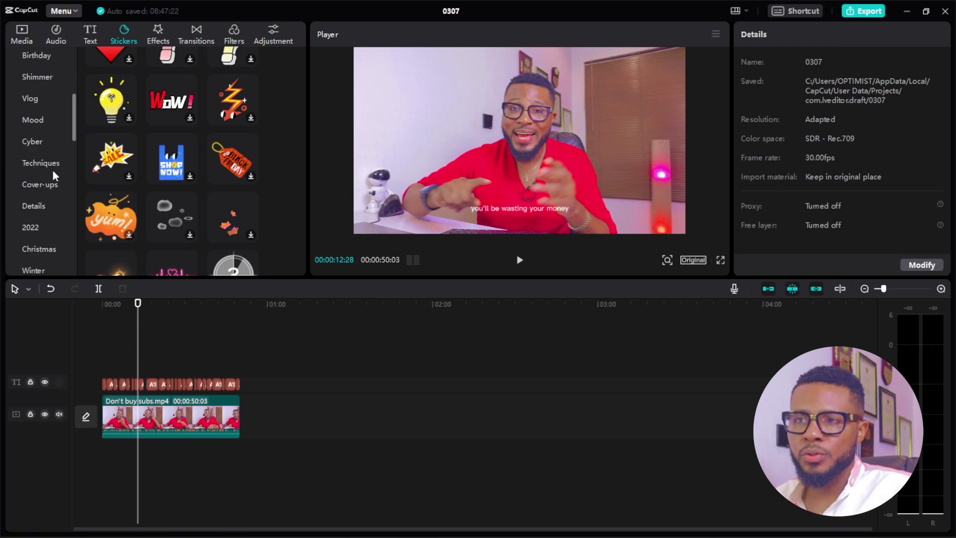
scroll(52, 160, "up", 5)
left_click(39, 130)
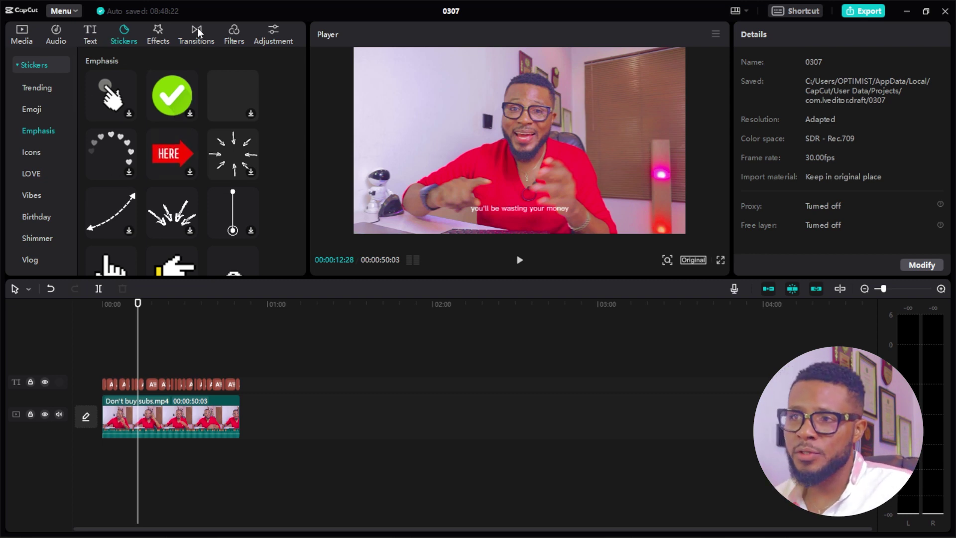
left_click(153, 36)
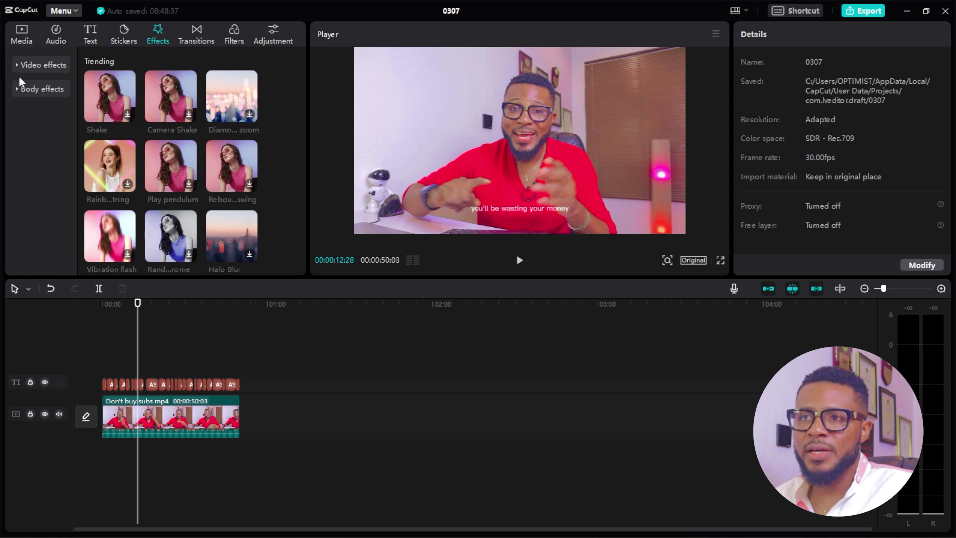
left_click(15, 87)
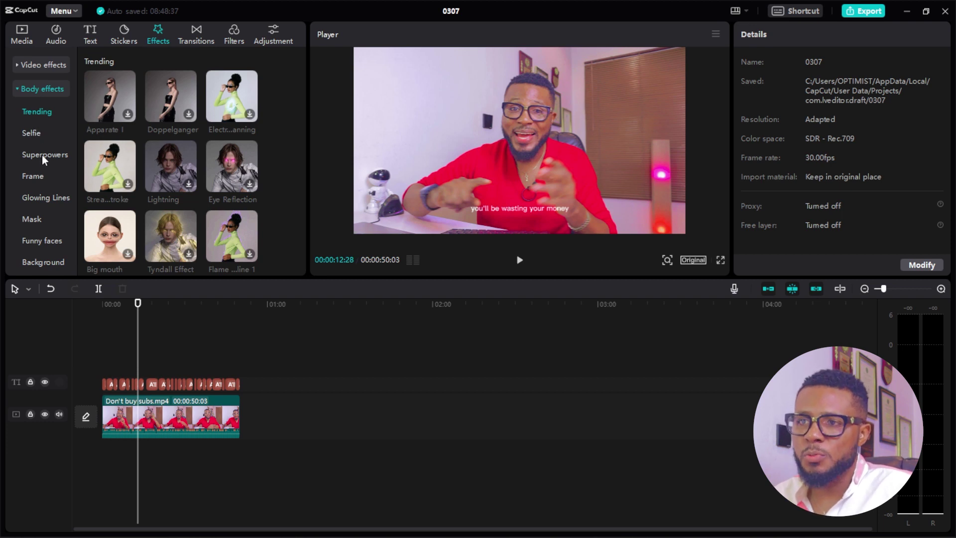
scroll(44, 156, "down", 2)
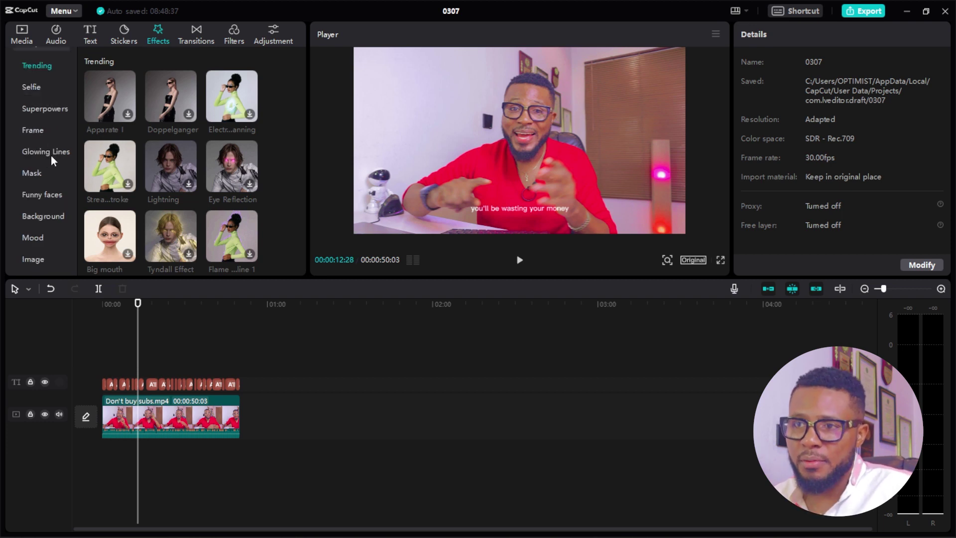
left_click(37, 195)
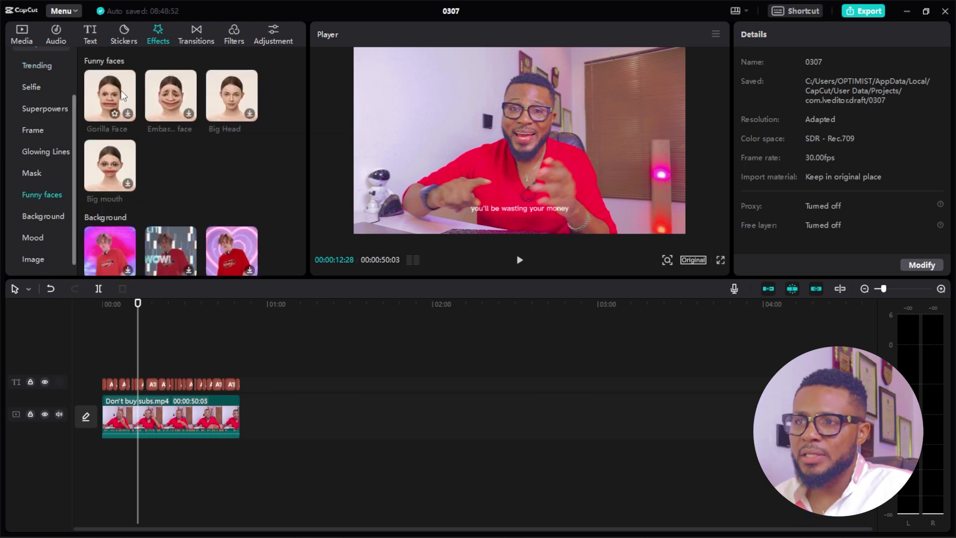
left_click(128, 183)
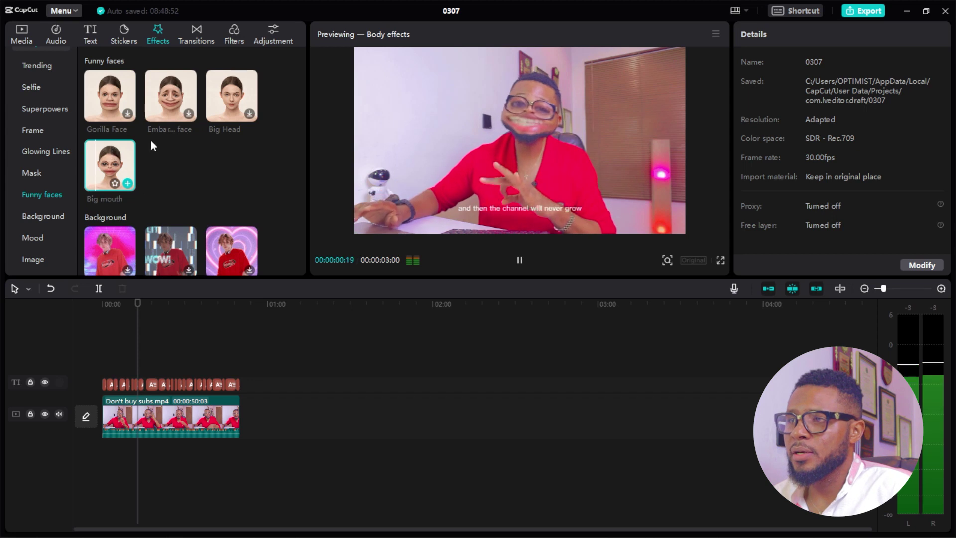
scroll(241, 91, "down", 3)
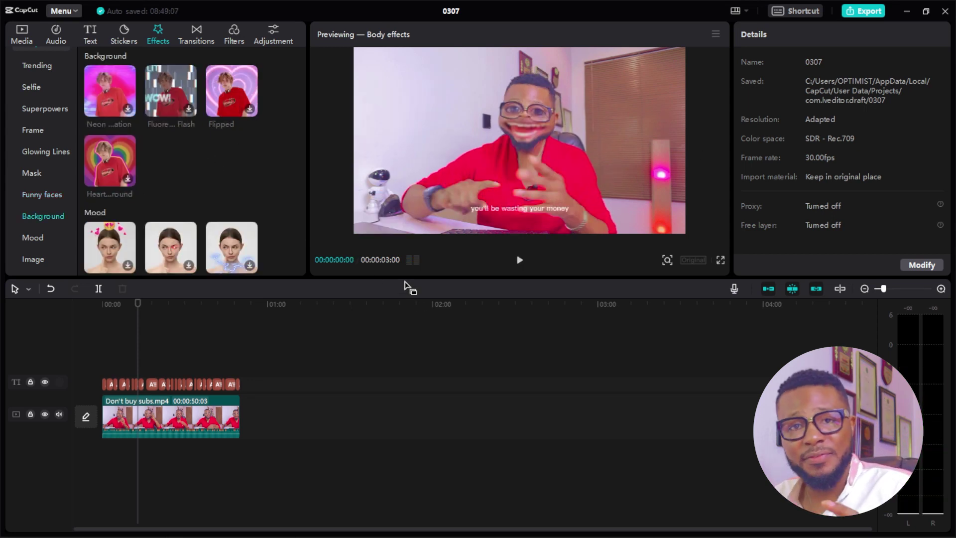
scroll(45, 104, "up", 5)
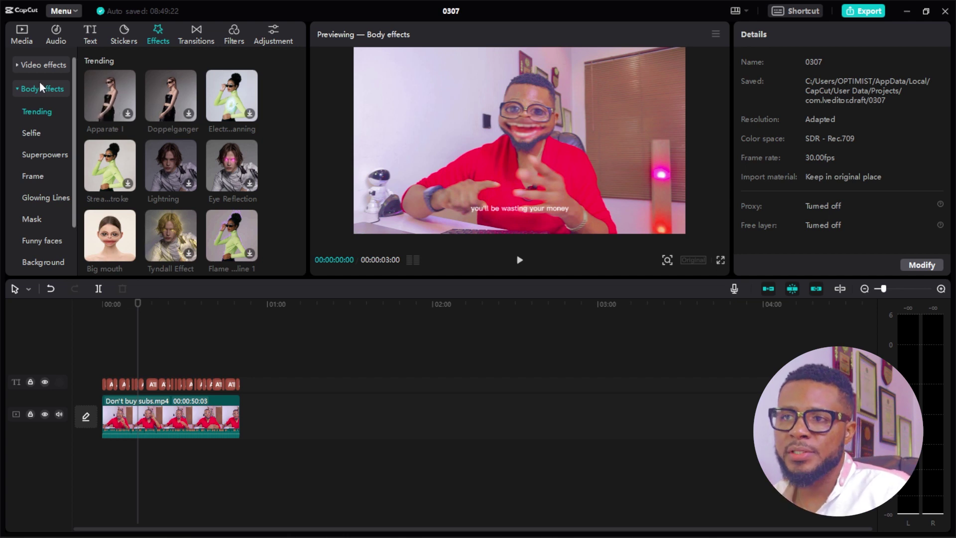
left_click(21, 89)
left_click(33, 66)
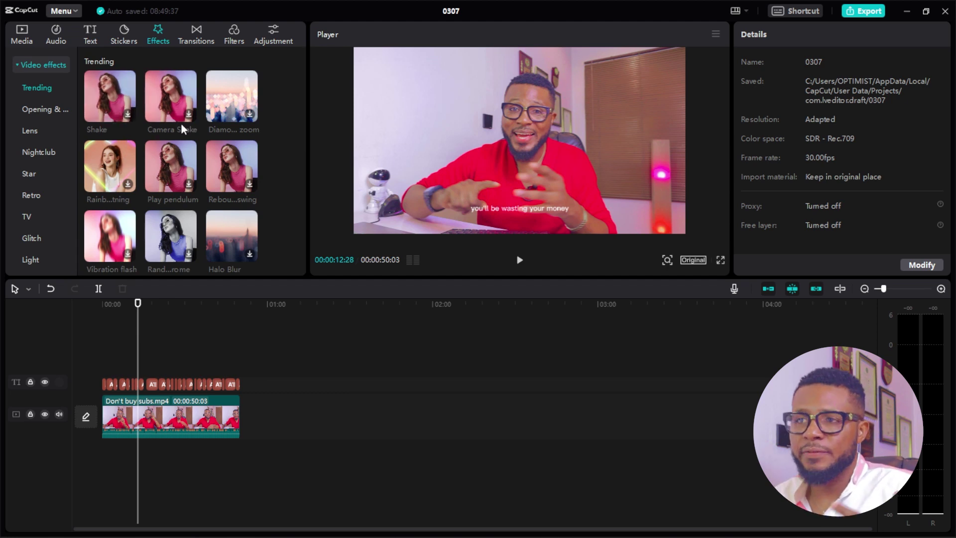
scroll(217, 128, "down", 1)
scroll(217, 127, "down", 6)
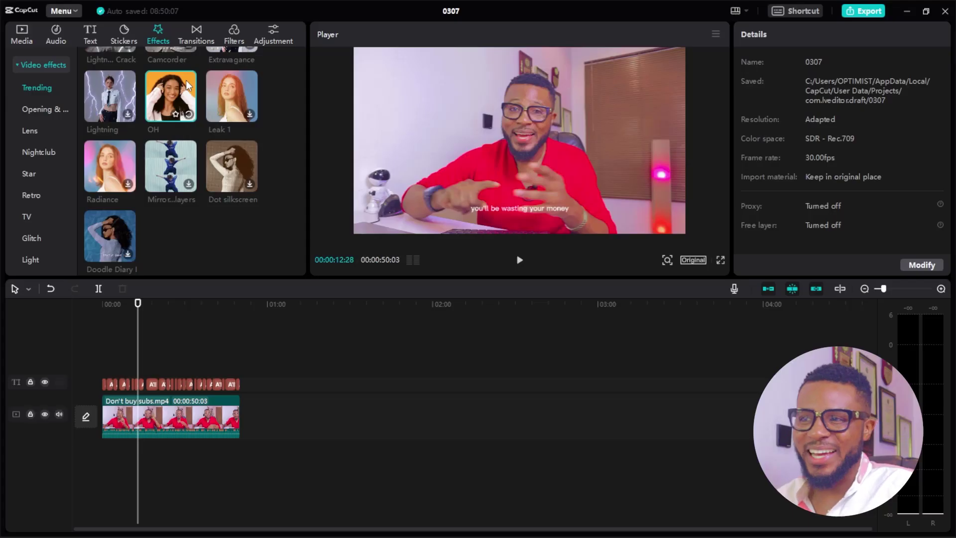
Download the OH video effect and browse the Transitions library.
left_click(186, 80)
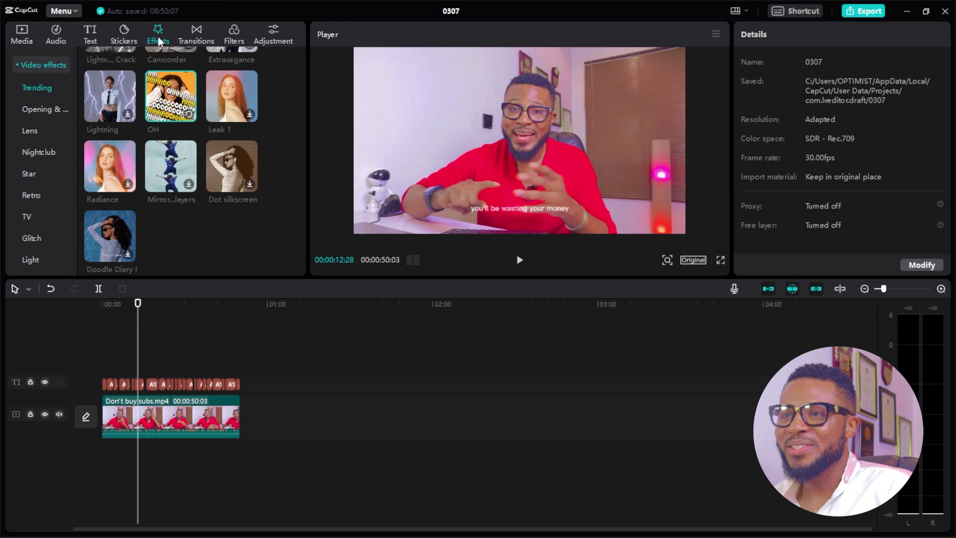
left_click(197, 33)
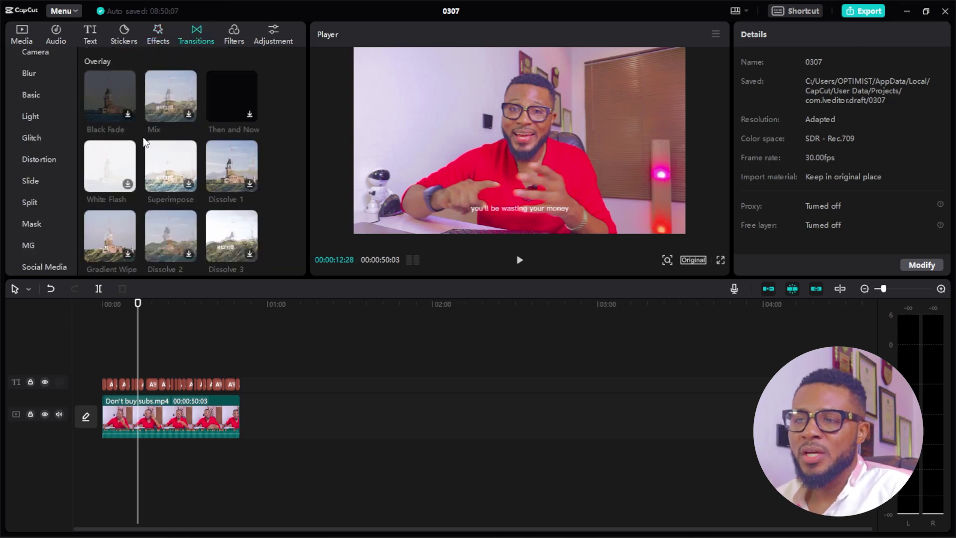
scroll(162, 120, "down", 1)
scroll(161, 120, "down", 2)
scroll(184, 113, "up", 5)
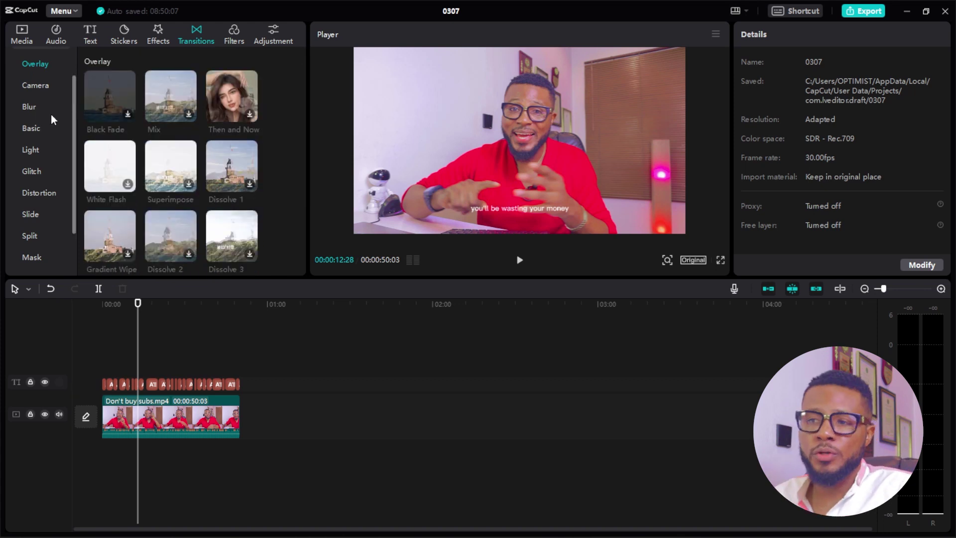
Split the clip at about six seconds and insert the Left camera transition between the pieces.
left_click_drag(139, 299, 119, 306)
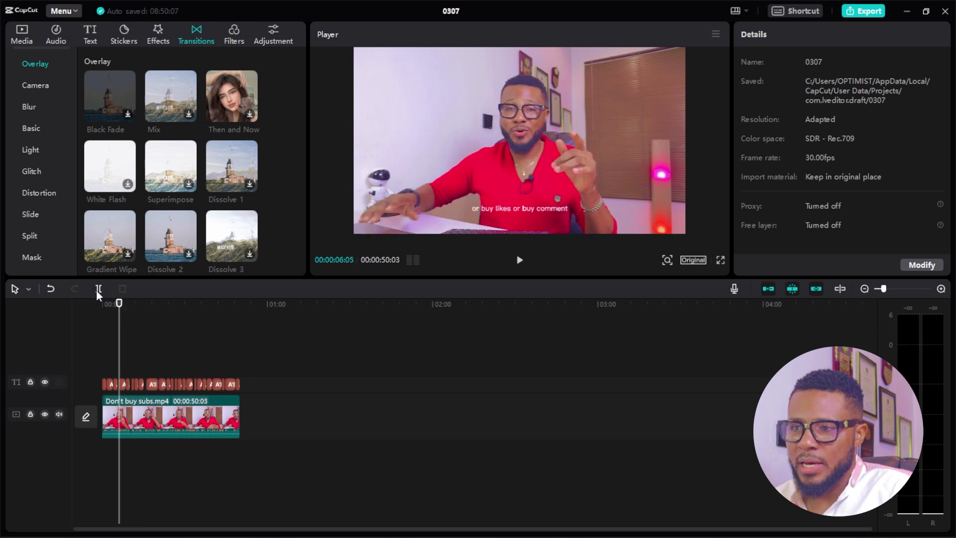
left_click(99, 289)
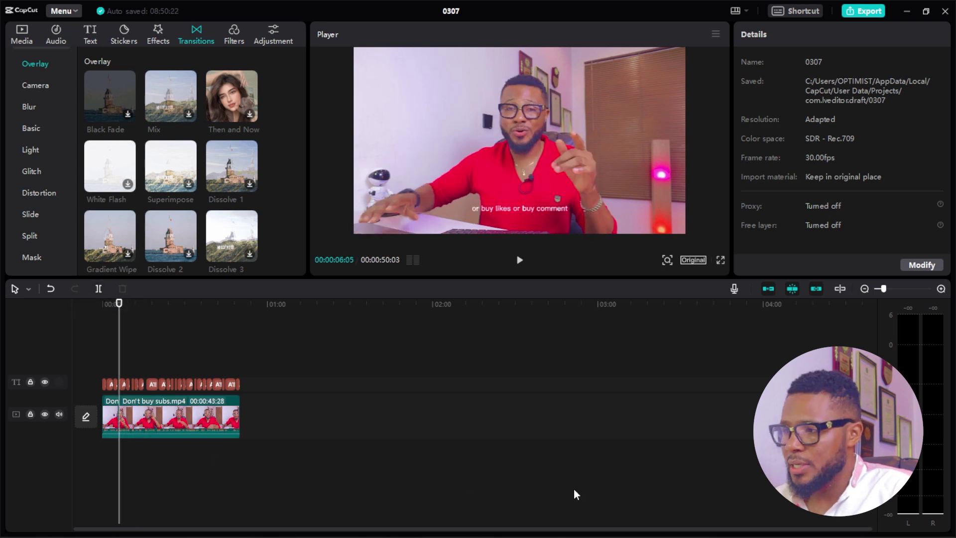
scroll(36, 84, "up", 1)
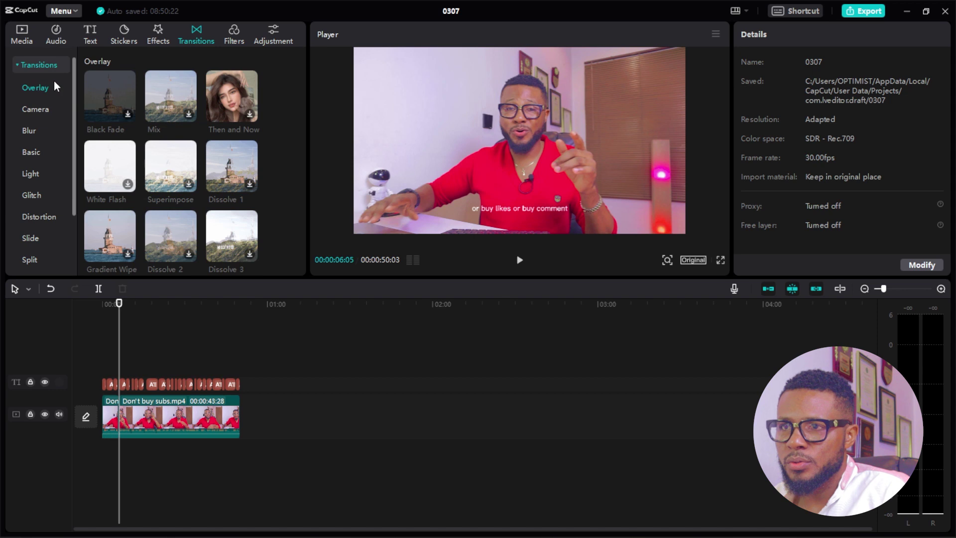
left_click(35, 108)
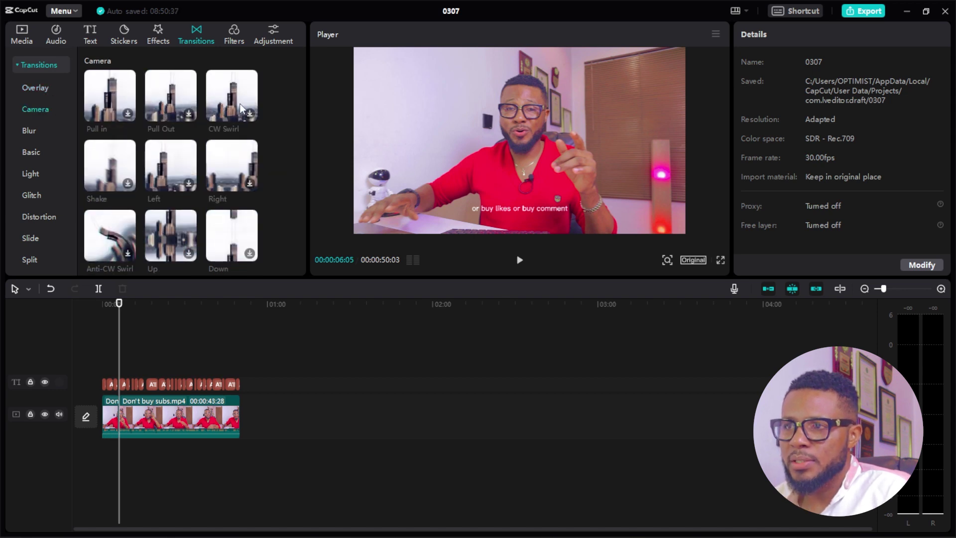
left_click(189, 184)
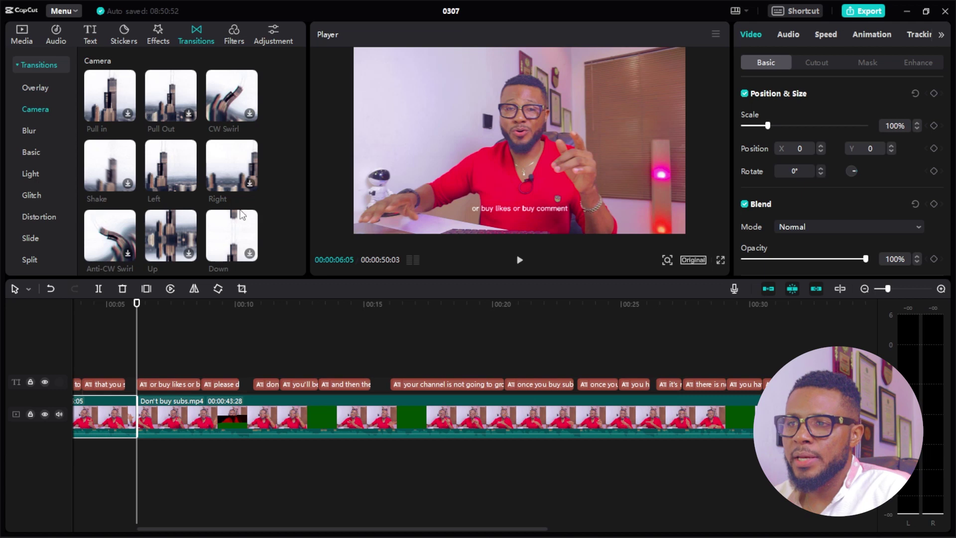
left_click(162, 169)
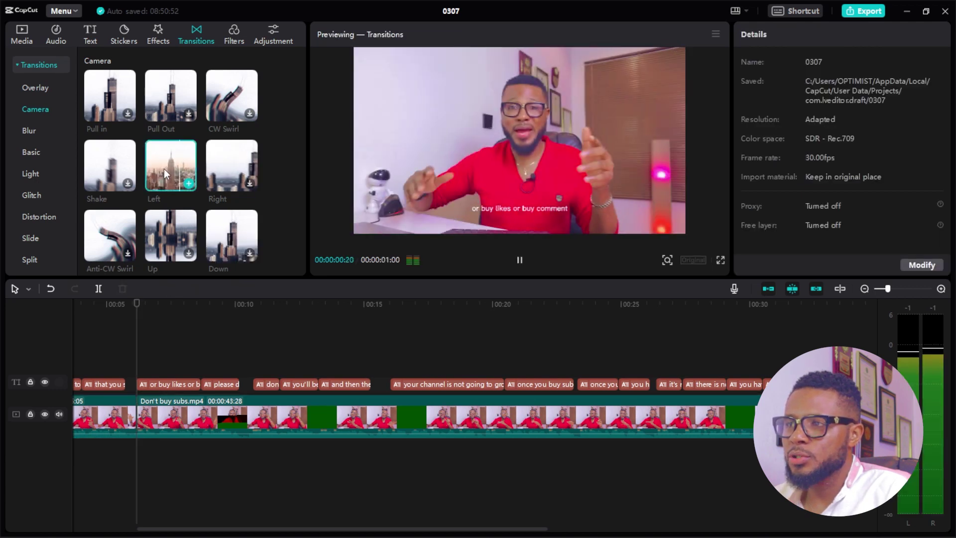
left_click_drag(165, 170, 129, 411)
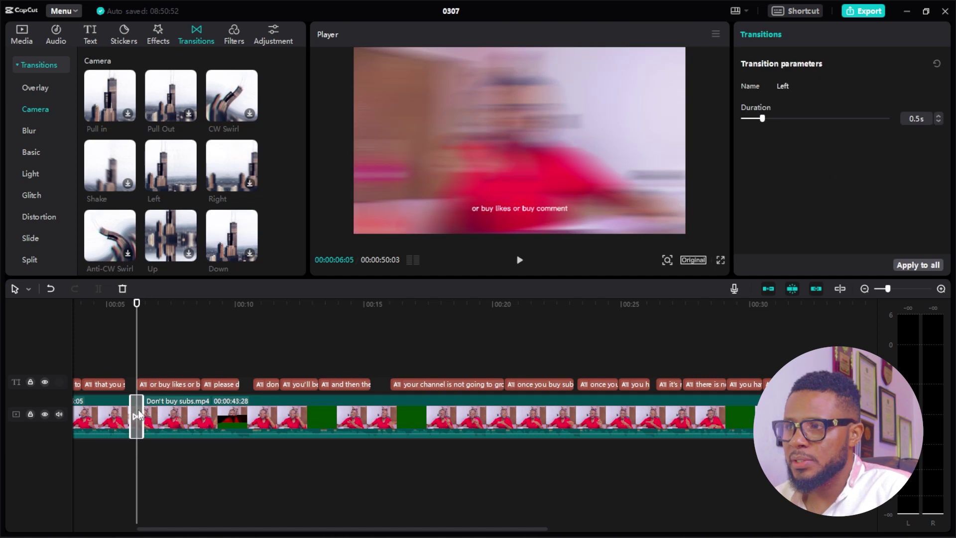
Play back the transition and lengthen it to 0.8 seconds.
left_click_drag(136, 313, 122, 314)
key("space")
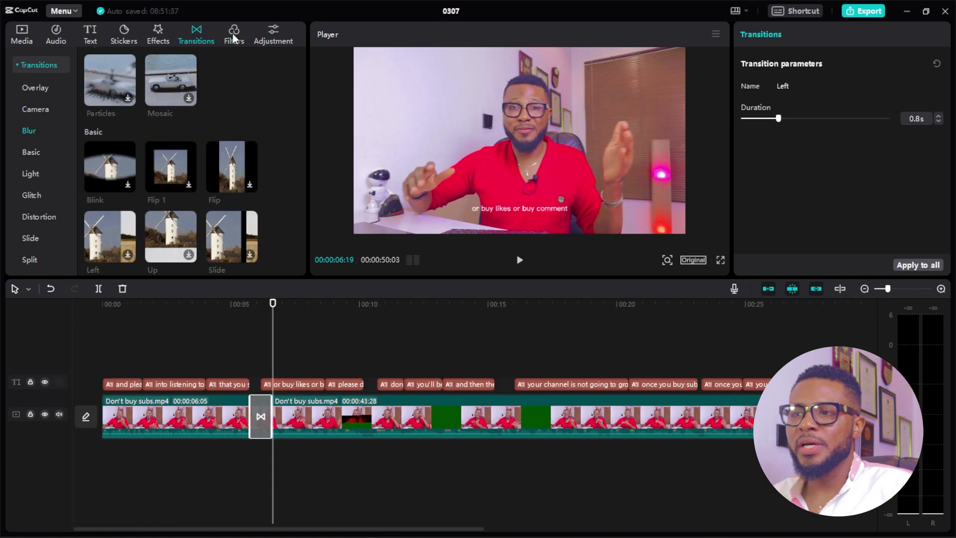
left_click(232, 34)
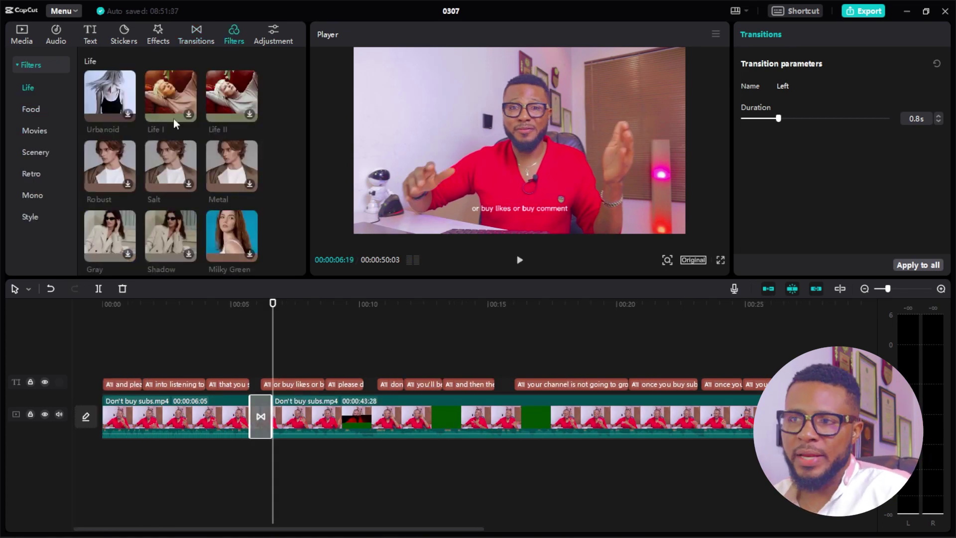
Browse the filter categories, including Style, then bring up the Adjustment panel with Custom and LUT.
scroll(174, 115, "down", 6)
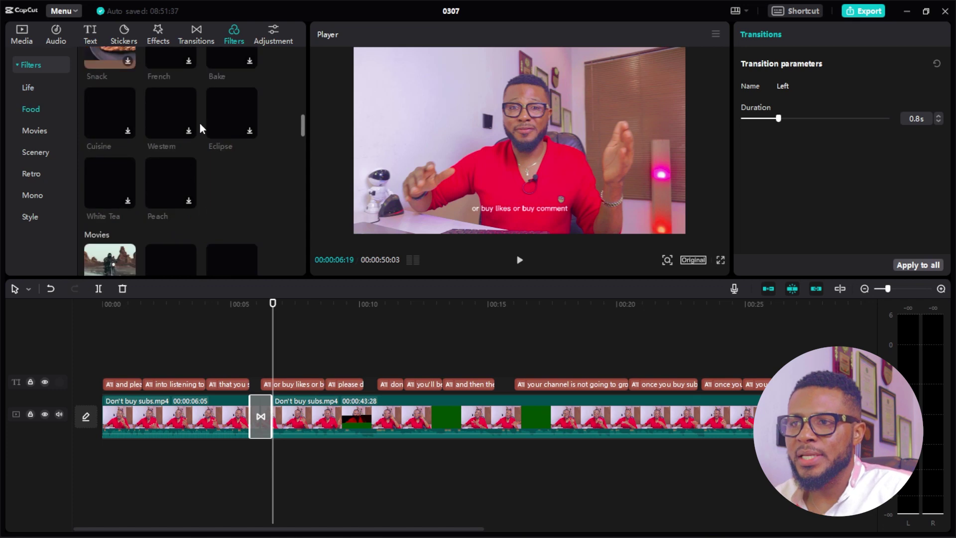
scroll(198, 130, "down", 5)
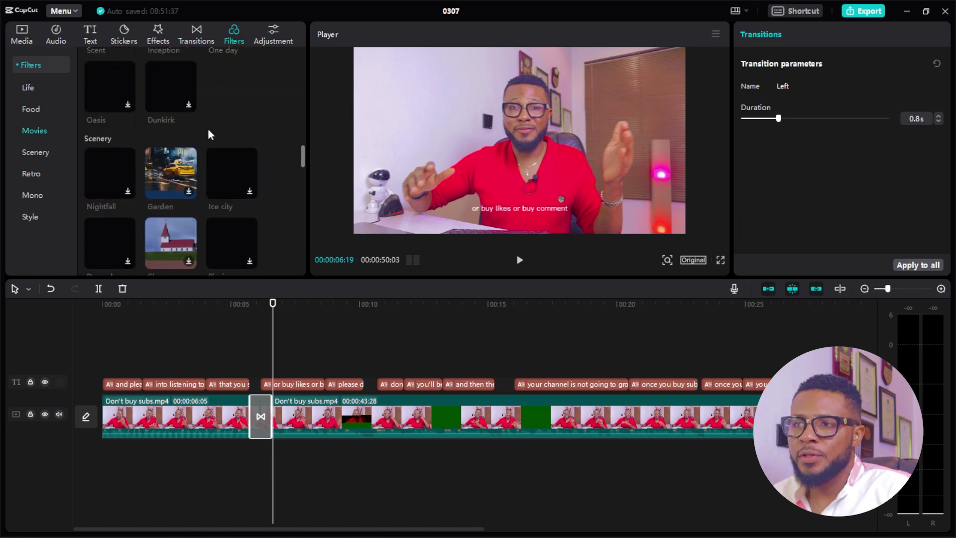
scroll(246, 78, "up", 7)
scroll(214, 79, "up", 4)
left_click(55, 217)
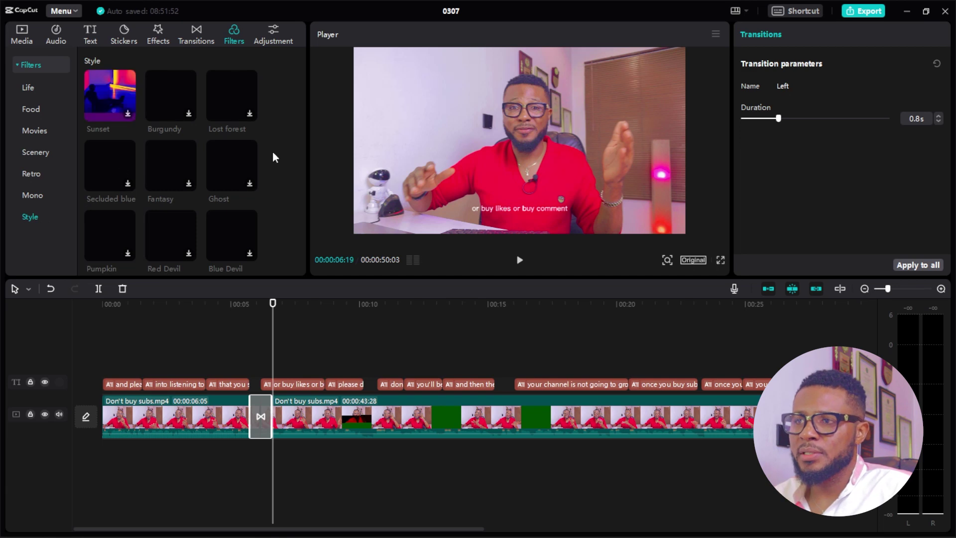
scroll(263, 112, "up", 3)
scroll(254, 100, "up", 3)
scroll(232, 86, "up", 7)
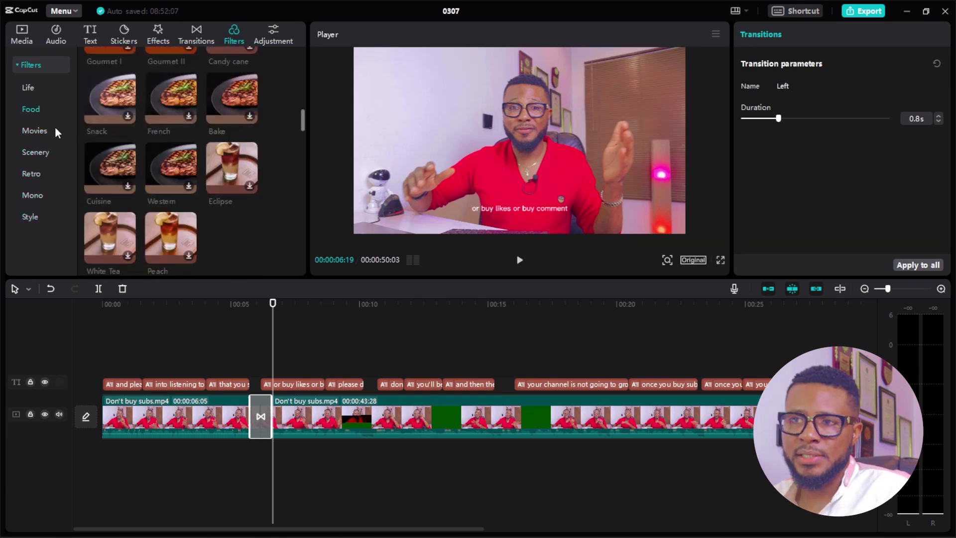
left_click(274, 35)
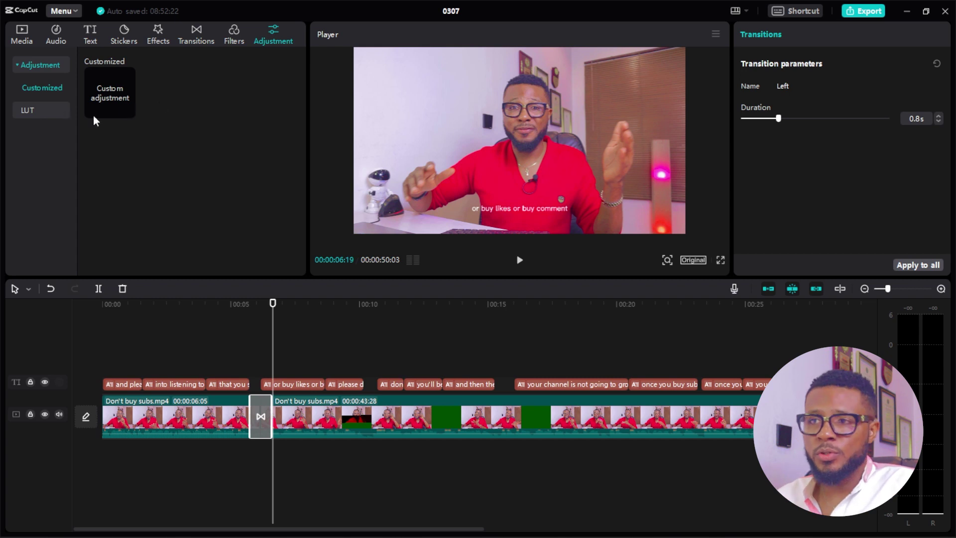
View the LUT import option for .cube/.3dl files, cancel the file picker, and select the first clip.
left_click(34, 109)
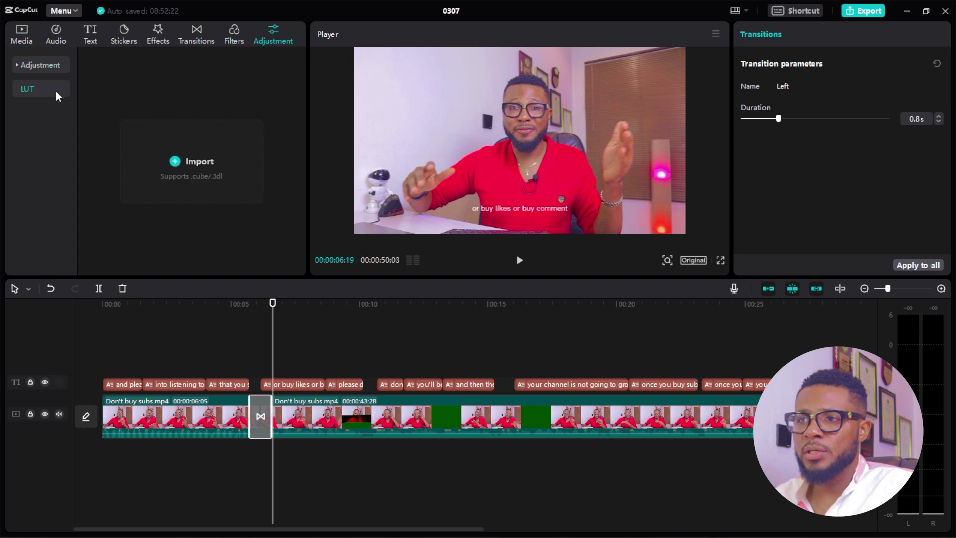
left_click(191, 165)
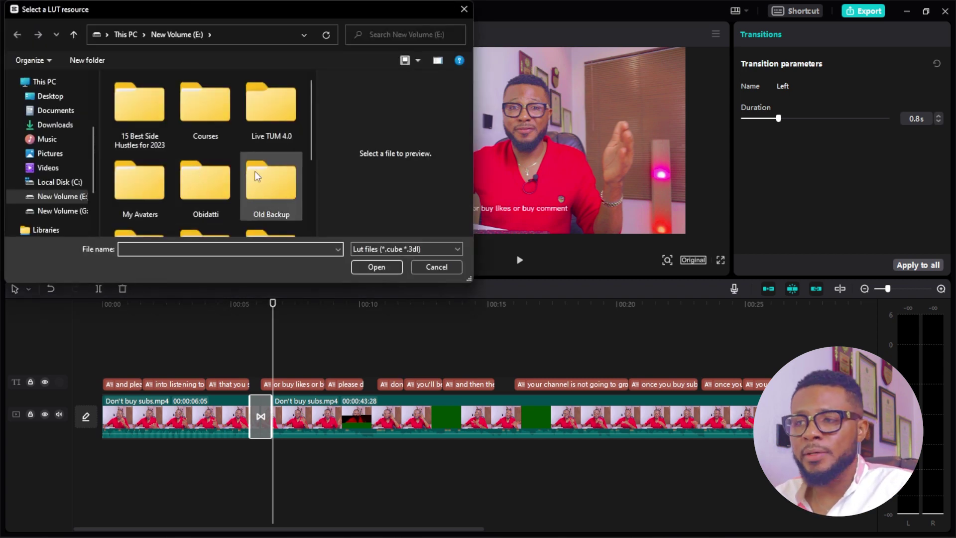
left_click(437, 267)
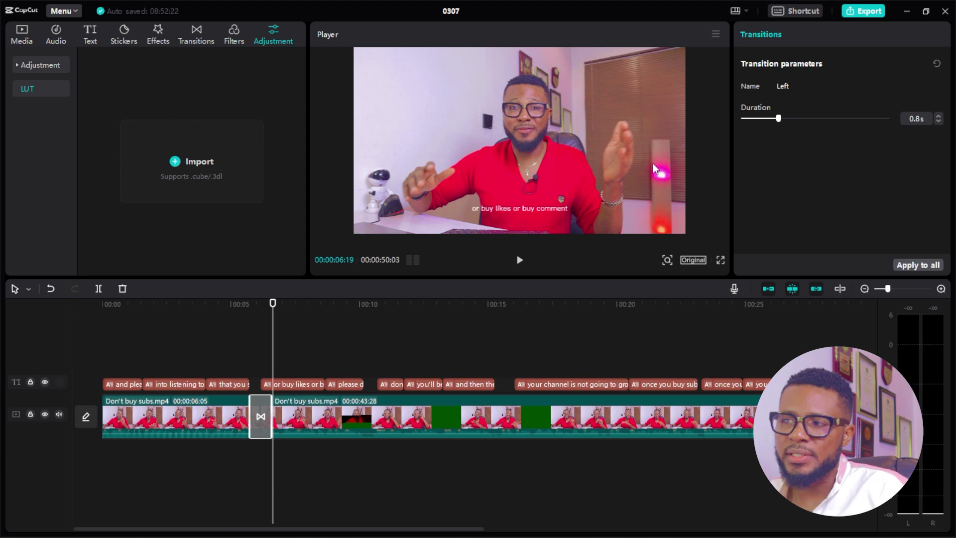
left_click(103, 301)
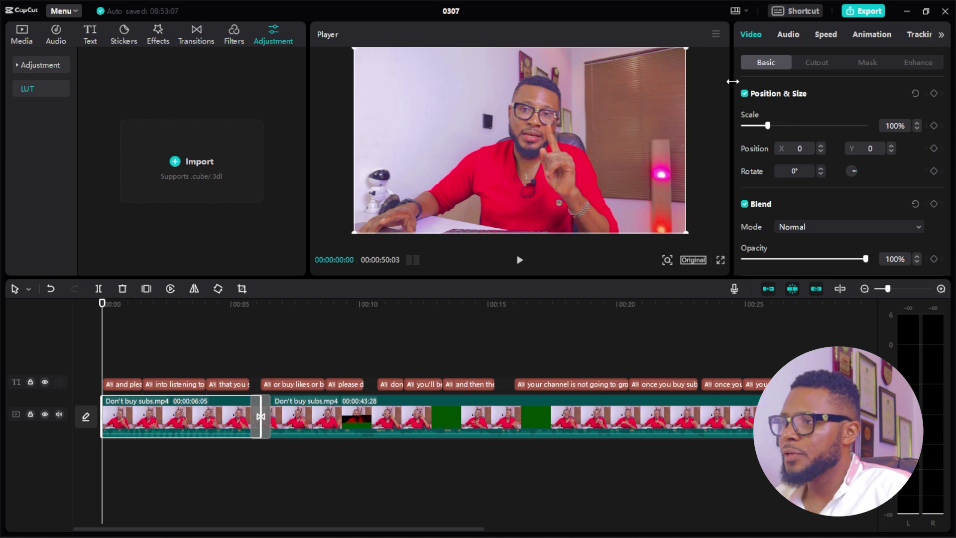
Glance at the Cutout and Enhance tabs, then test scale and opacity in Basic settings.
left_click(812, 60)
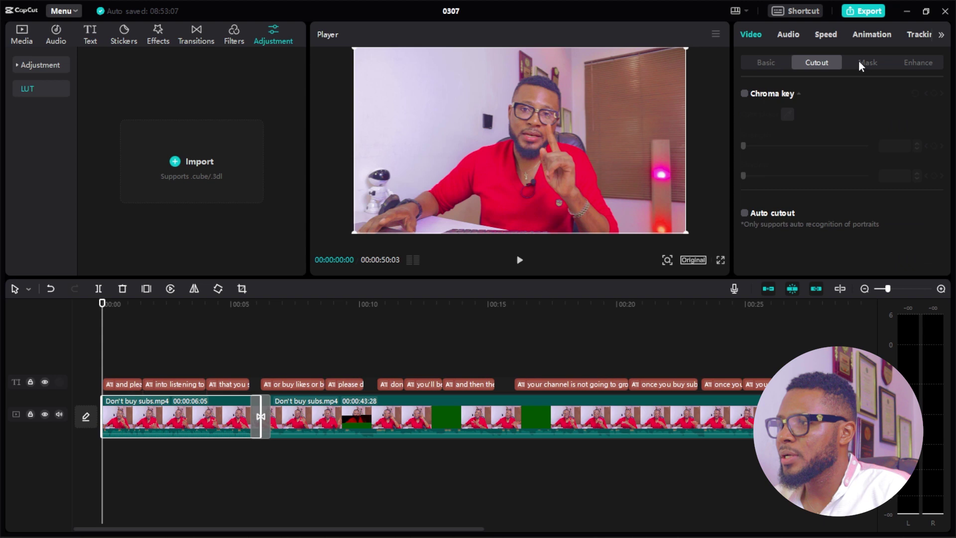
left_click(920, 60)
left_click(768, 62)
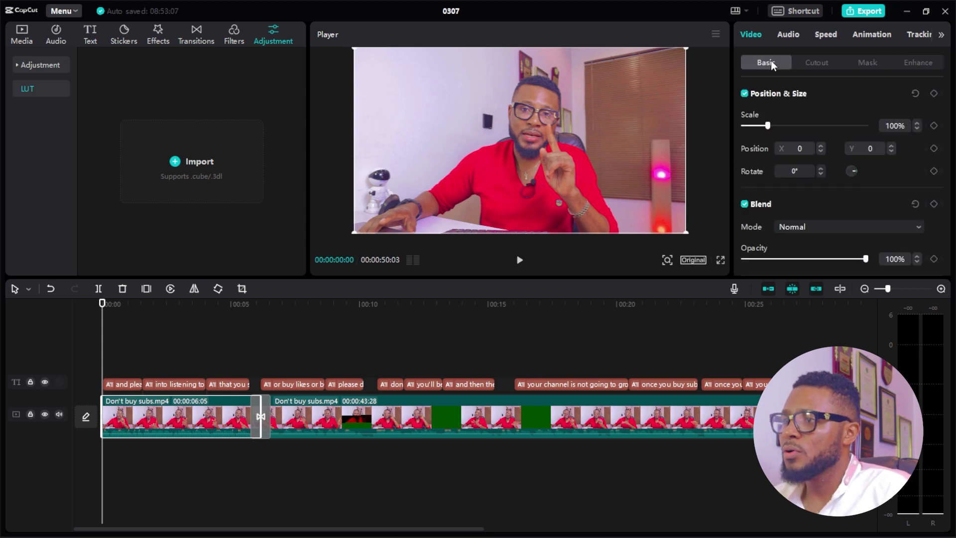
mouse_move(771, 126)
left_mouse_down()
mouse_move(787, 126)
mouse_move(744, 128)
mouse_move(767, 127)
left_mouse_up()
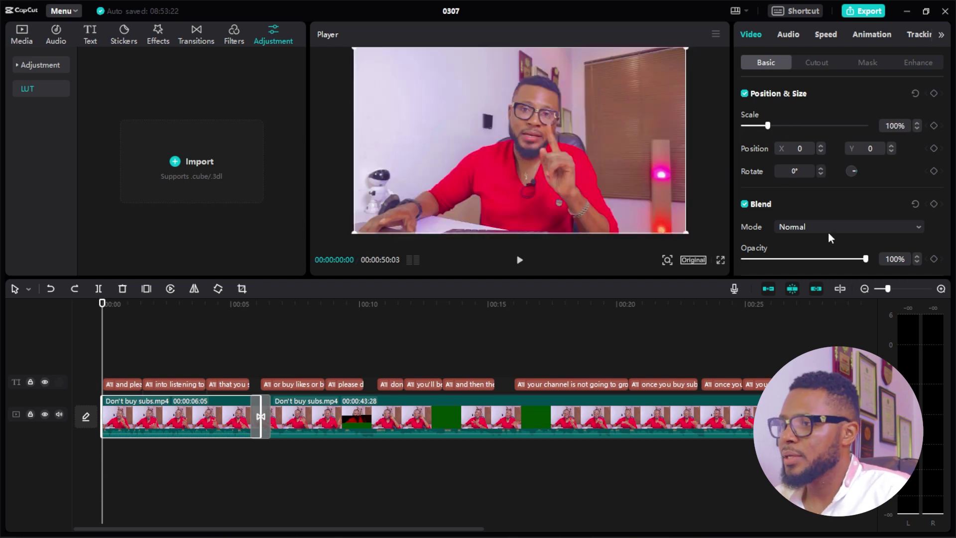
left_click_drag(866, 259, 917, 252)
scroll(935, 202, "down", 2)
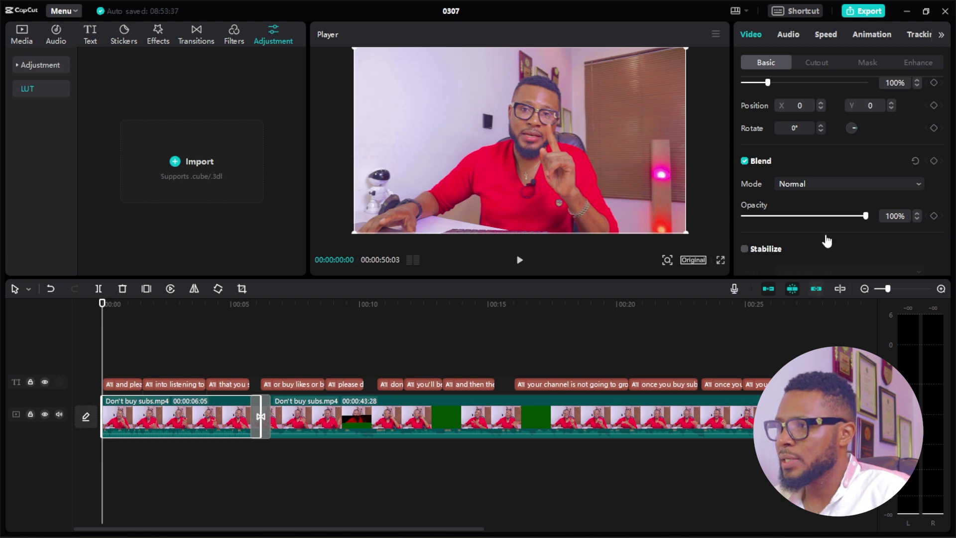
Keyframe opacity from 0% at the clip start to 100% at frame 8, and preview the fade-in.
left_click_drag(868, 215, 743, 215)
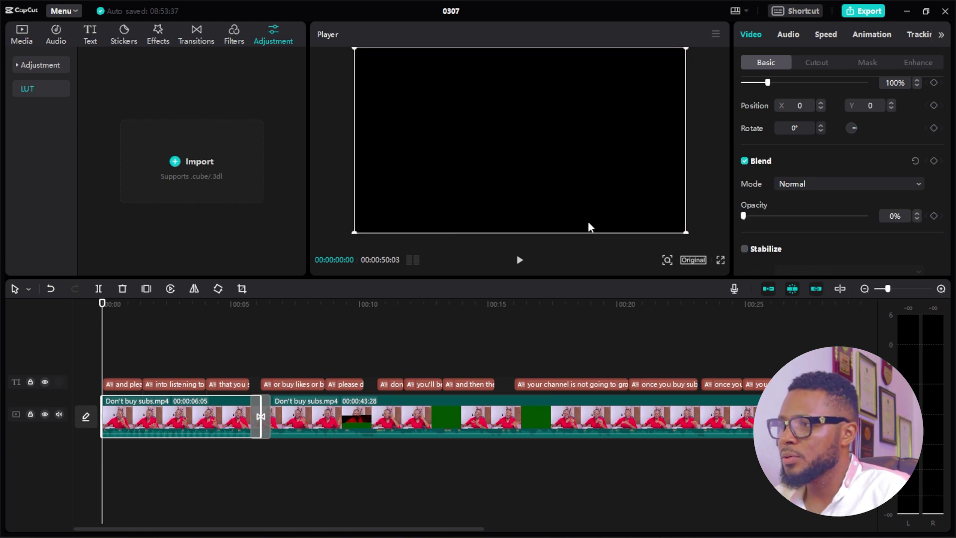
left_click(935, 215)
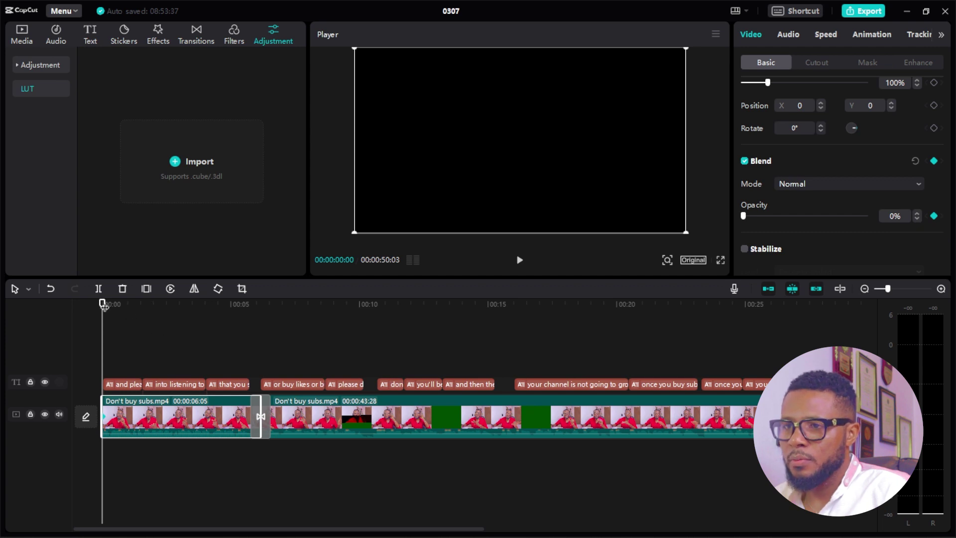
left_click_drag(103, 305, 110, 305)
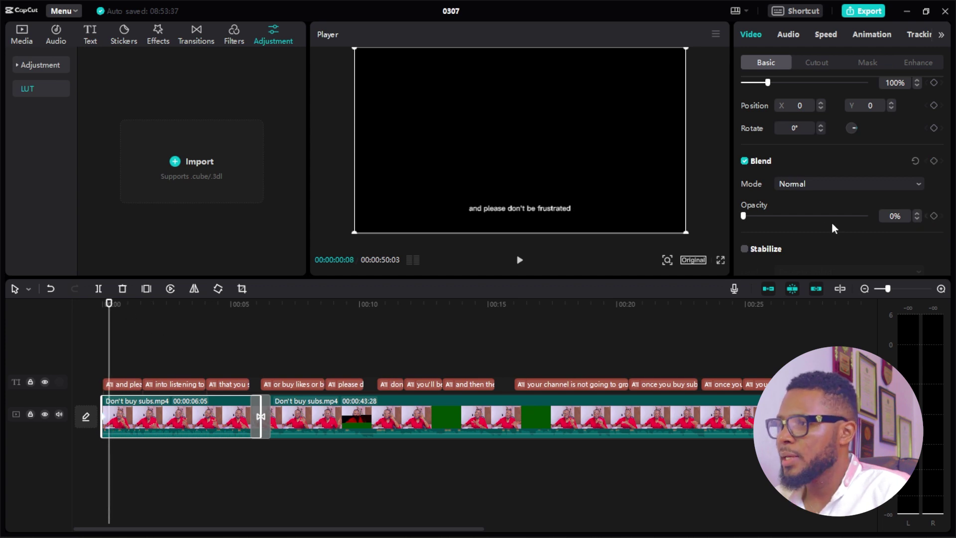
left_click(934, 216)
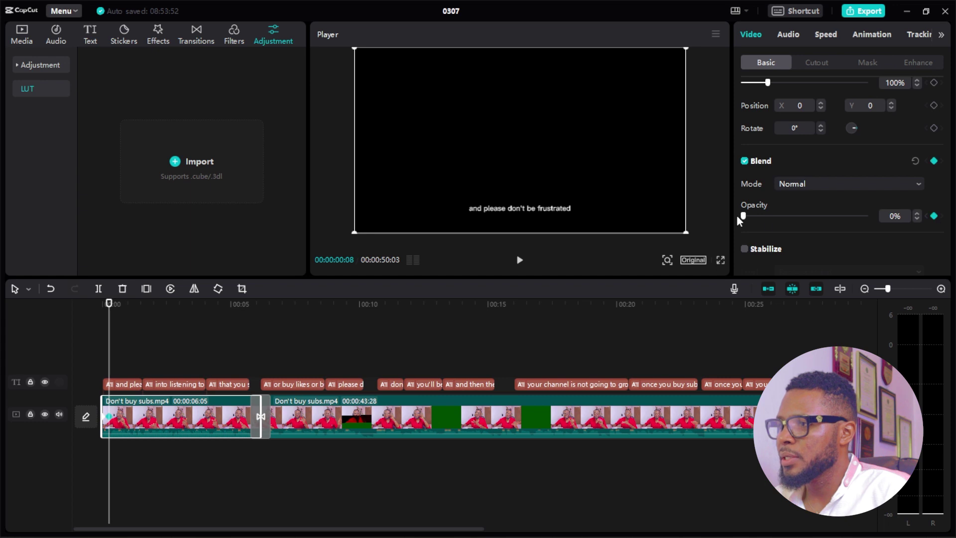
left_click_drag(745, 216, 866, 216)
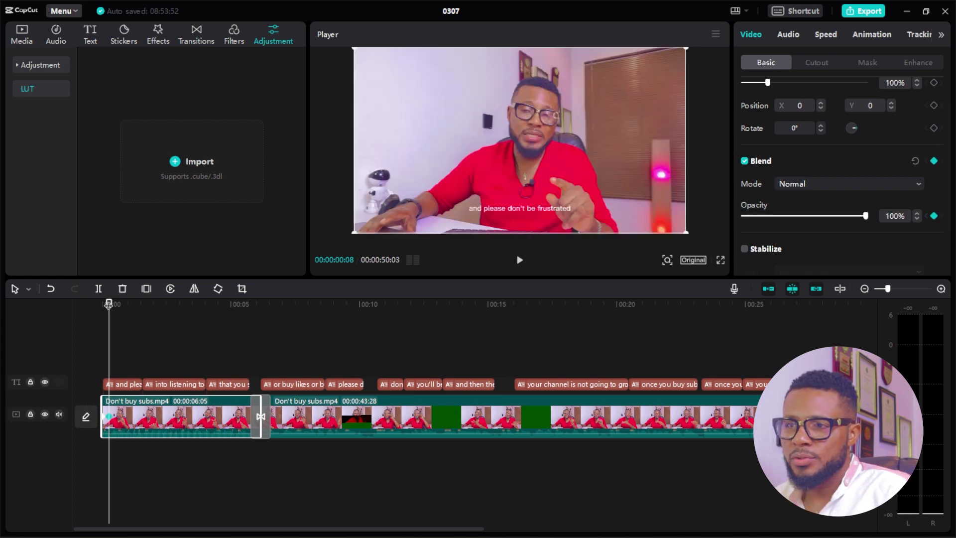
left_click_drag(106, 305, 75, 308)
key("space")
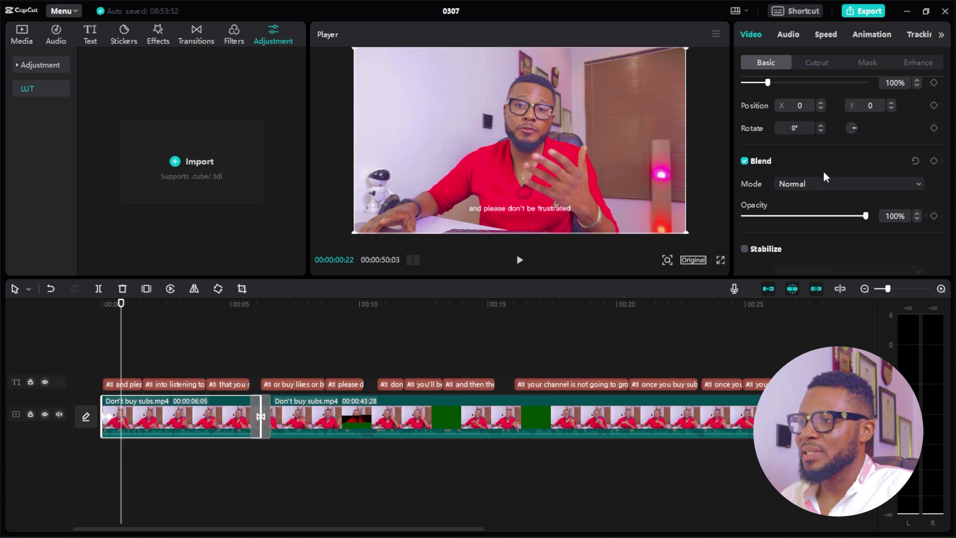
left_click(816, 63)
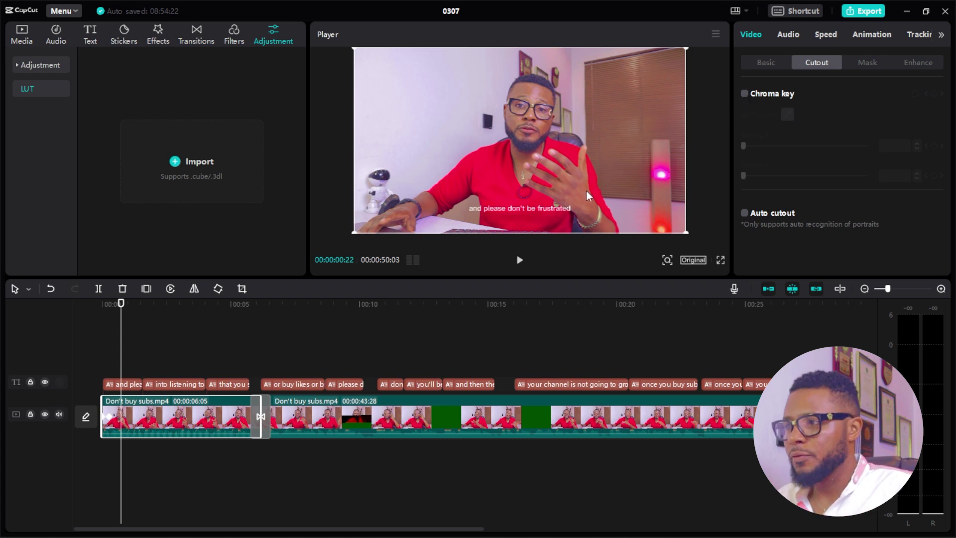
left_click(746, 213)
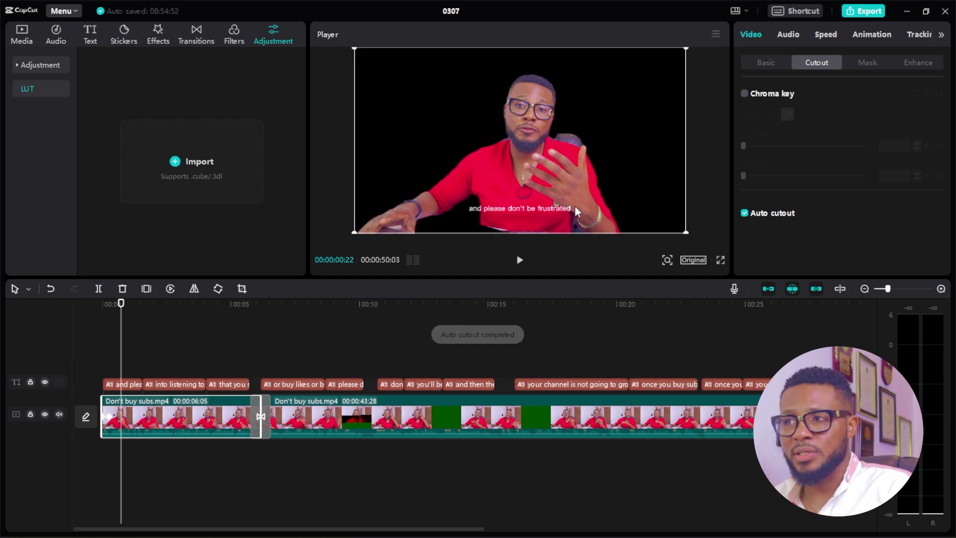
key("space")
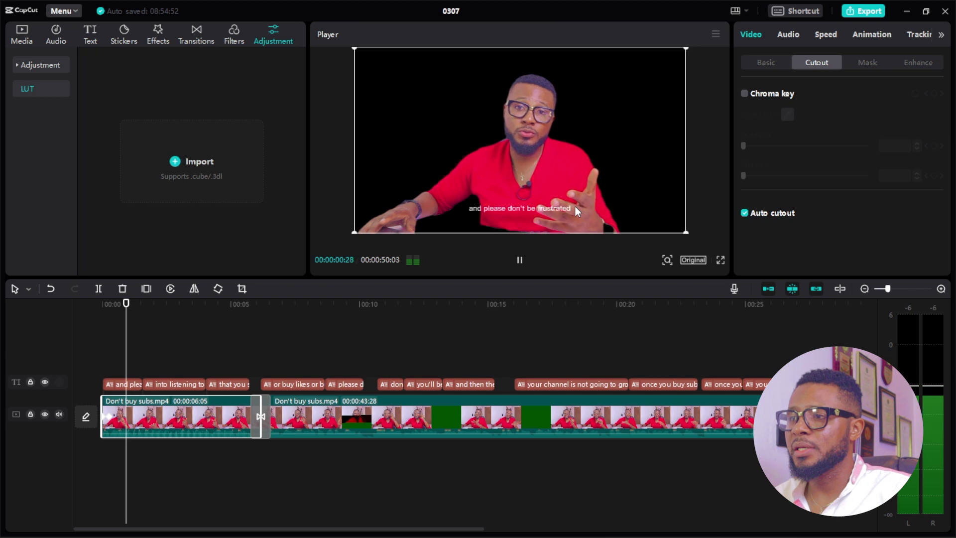
key("space")
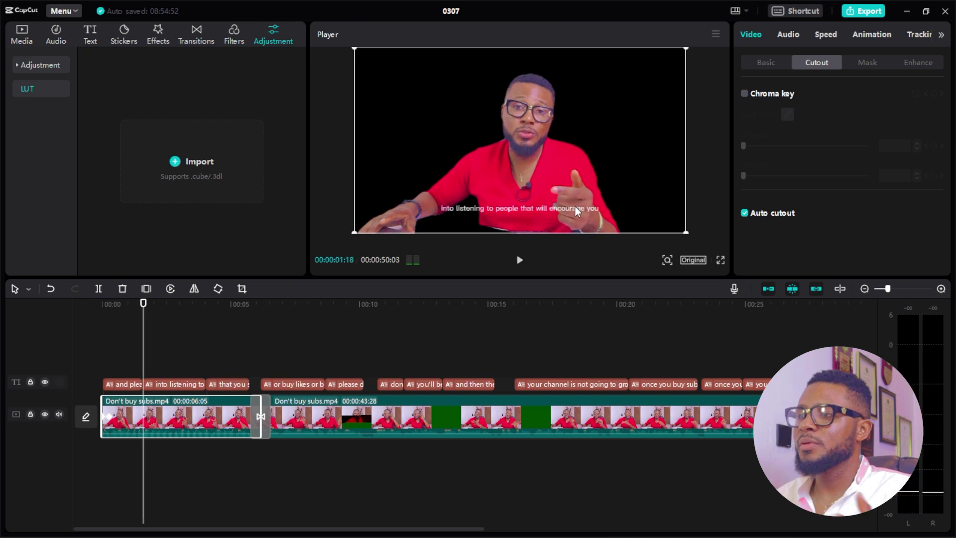
left_click(745, 212)
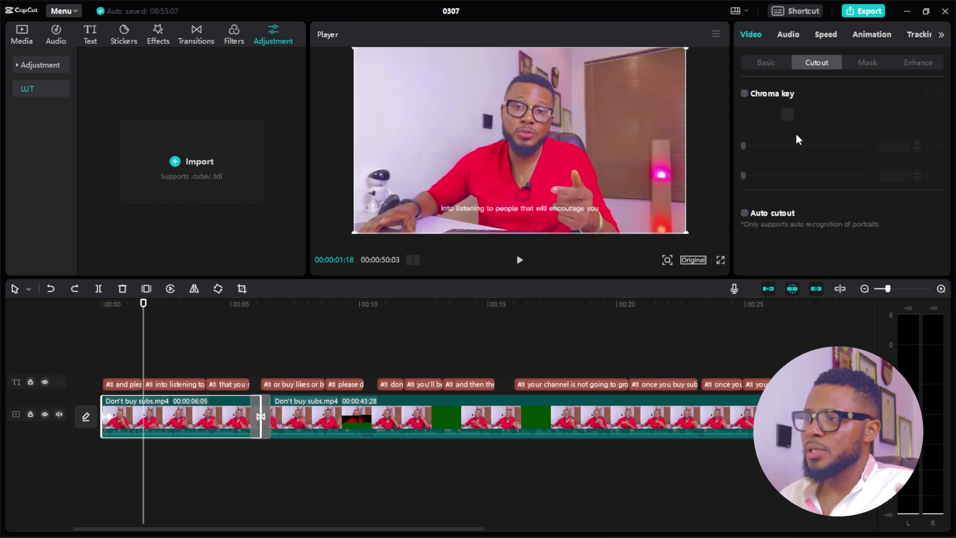
Apply a Circle mask, move and enlarge it over the speaker's face, then reset it.
left_click(866, 63)
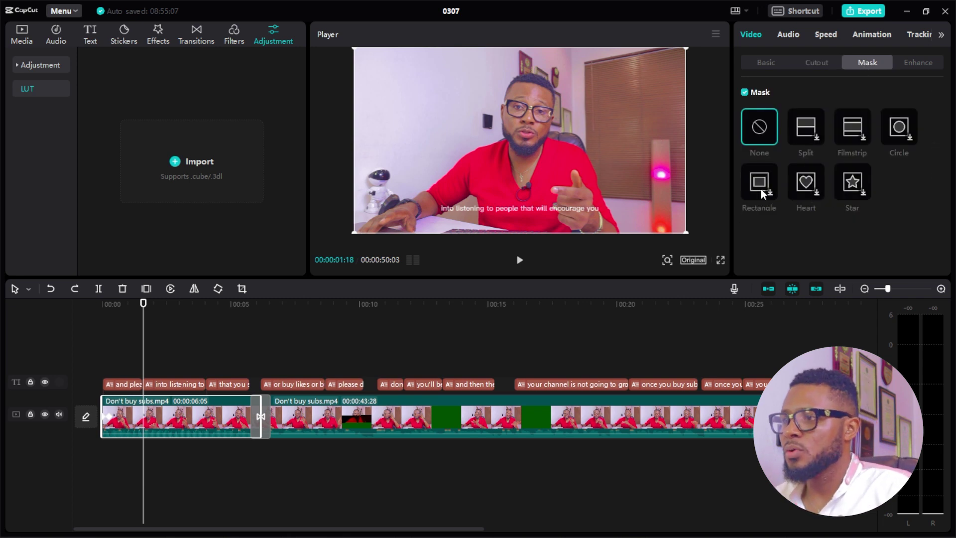
left_click(902, 133)
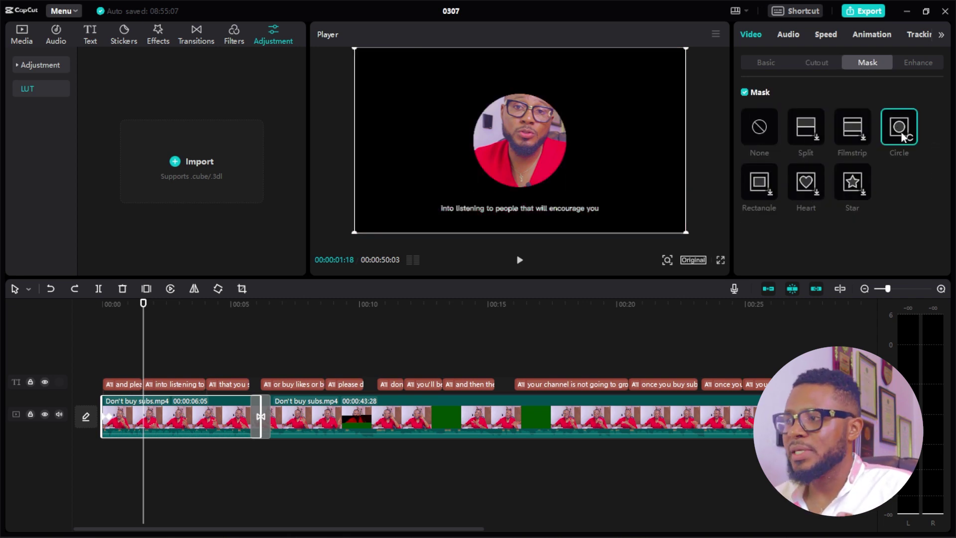
left_click_drag(527, 138, 533, 117)
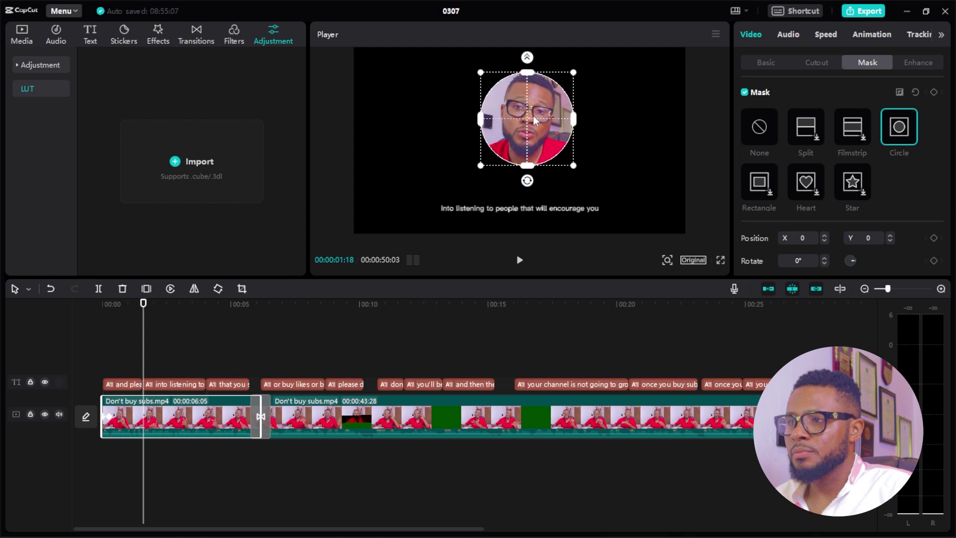
left_click_drag(479, 170, 467, 180)
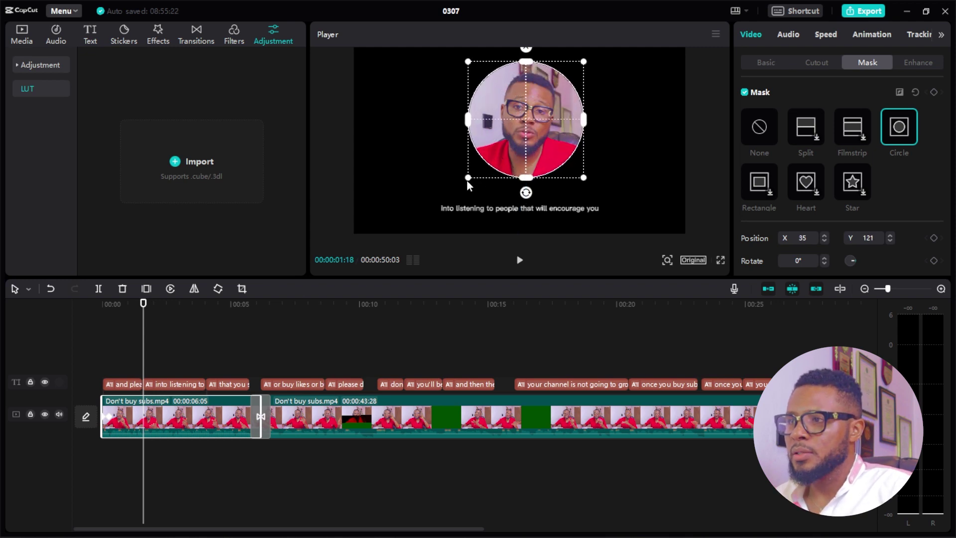
left_click_drag(532, 112, 531, 115)
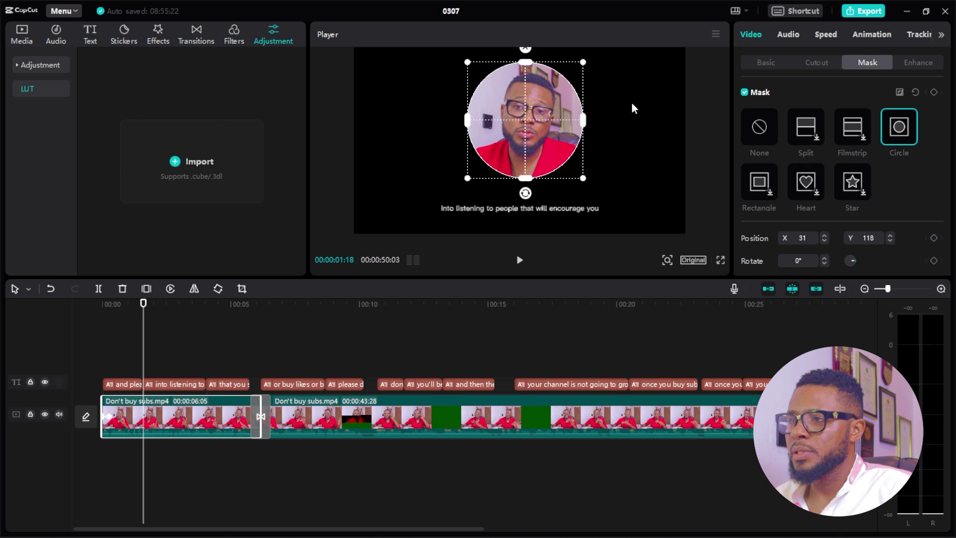
left_click(901, 93)
Enable Facial beauty in Enhance and set Big Eyes to 76.
left_click(912, 63)
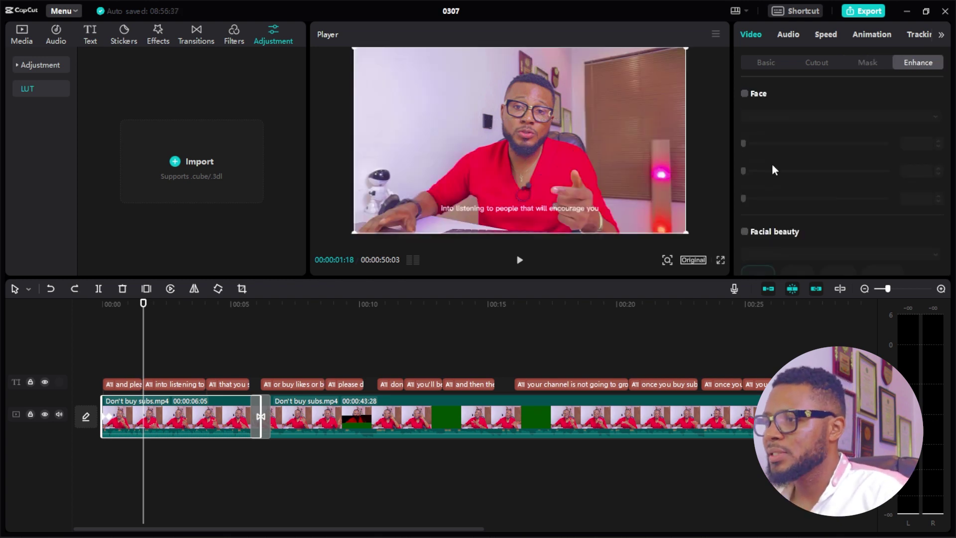
scroll(780, 167, "down", 2)
scroll(780, 160, "down", 4)
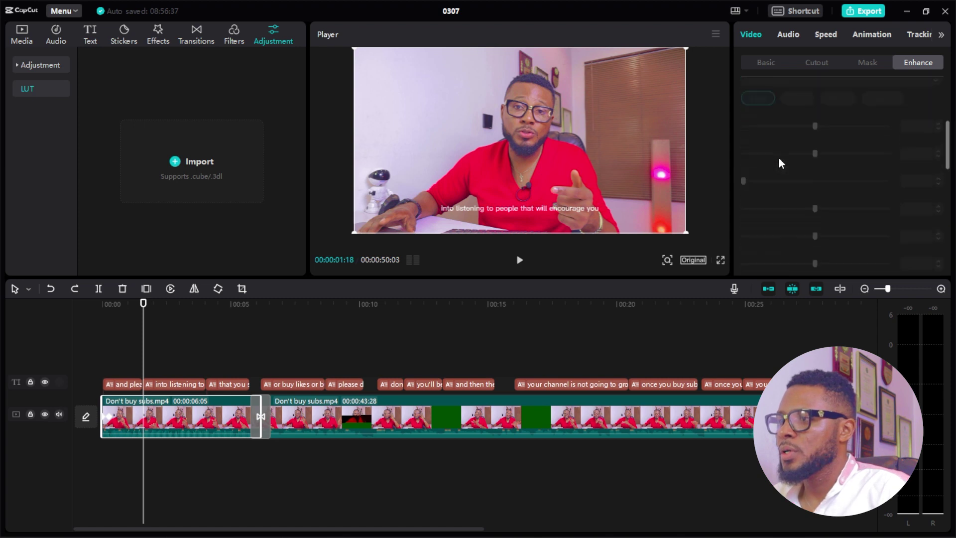
scroll(782, 159, "up", 6)
scroll(764, 222, "down", 3)
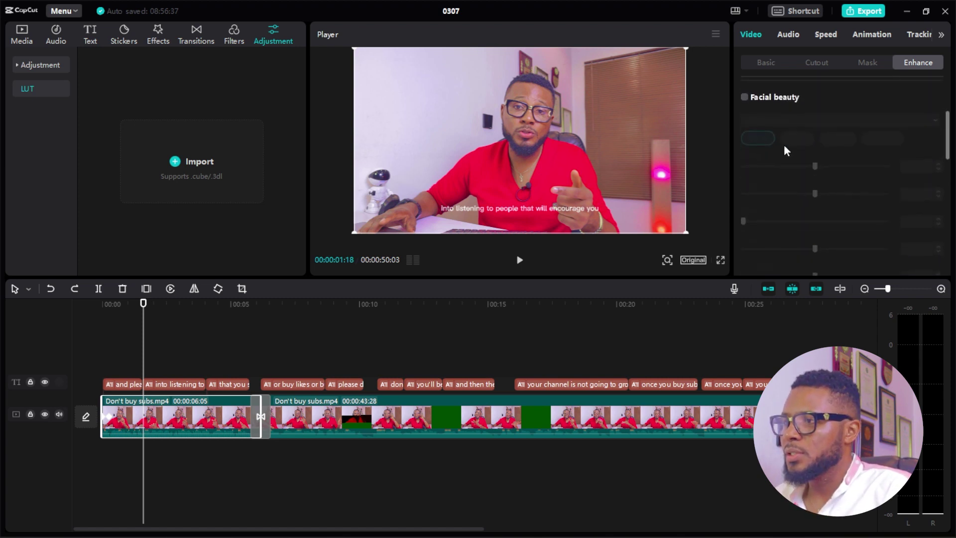
left_click(744, 97)
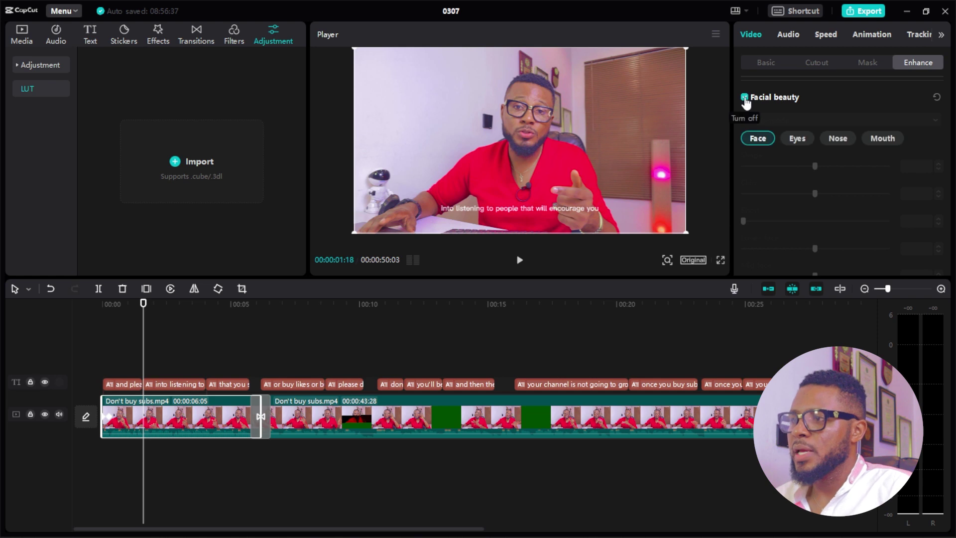
left_click(799, 141)
left_click_drag(752, 166, 852, 168)
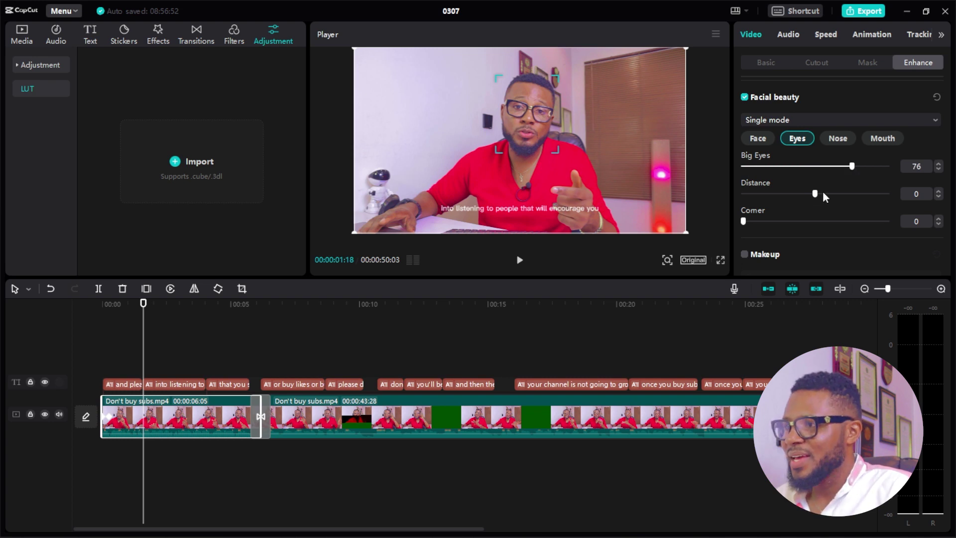
Set the Slim nose adjustment to 55.
scroll(860, 238, "down", 3)
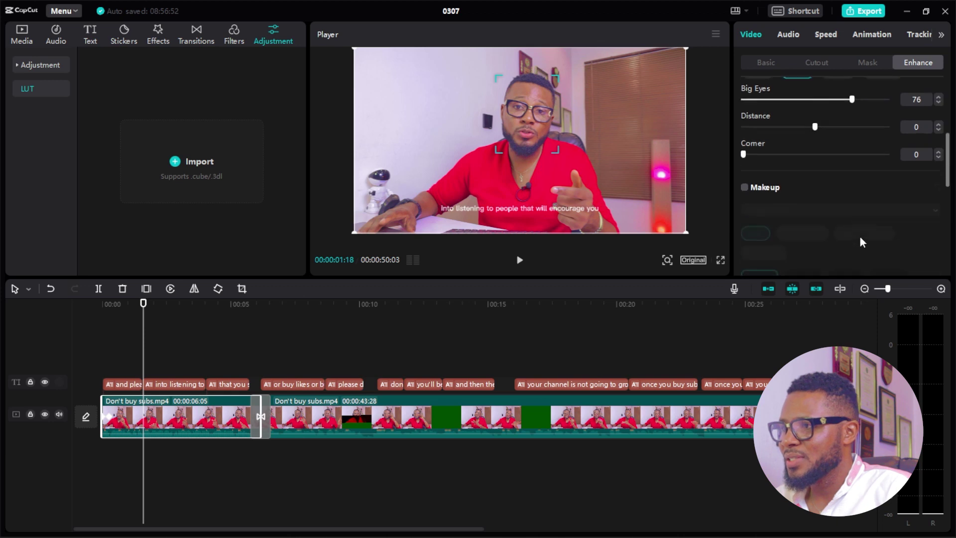
scroll(781, 121, "up", 4)
scroll(822, 159, "down", 5)
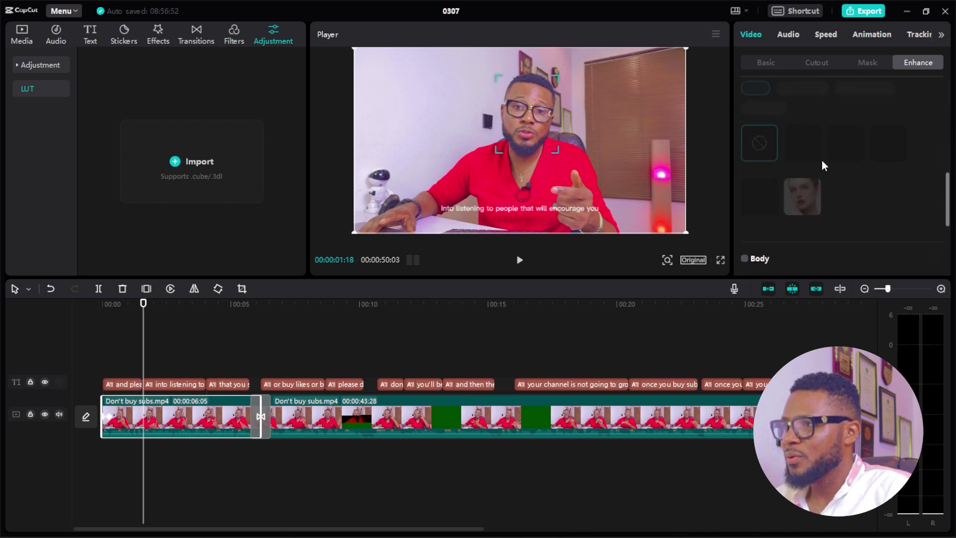
scroll(825, 172, "up", 5)
scroll(825, 175, "up", 3)
scroll(825, 177, "down", 2)
left_click(839, 189)
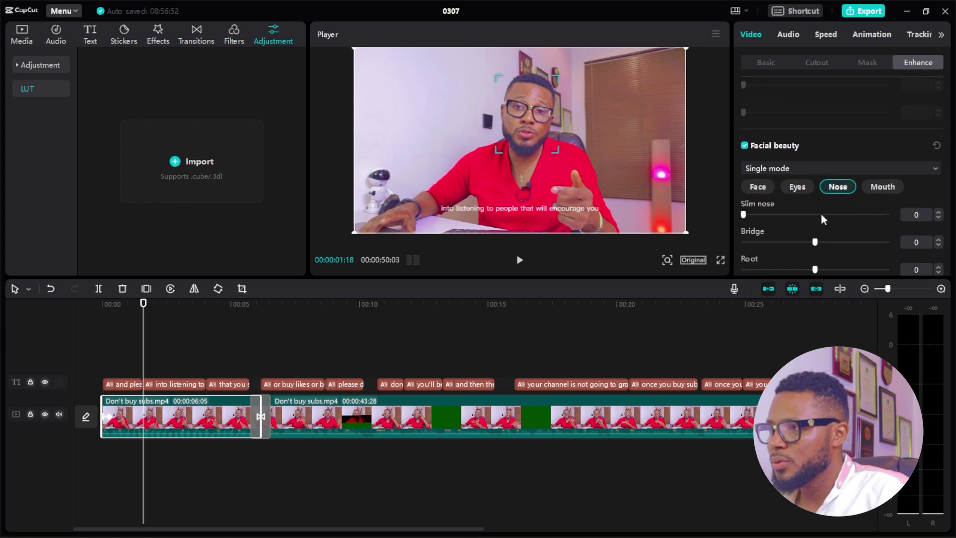
left_click_drag(743, 214, 823, 230)
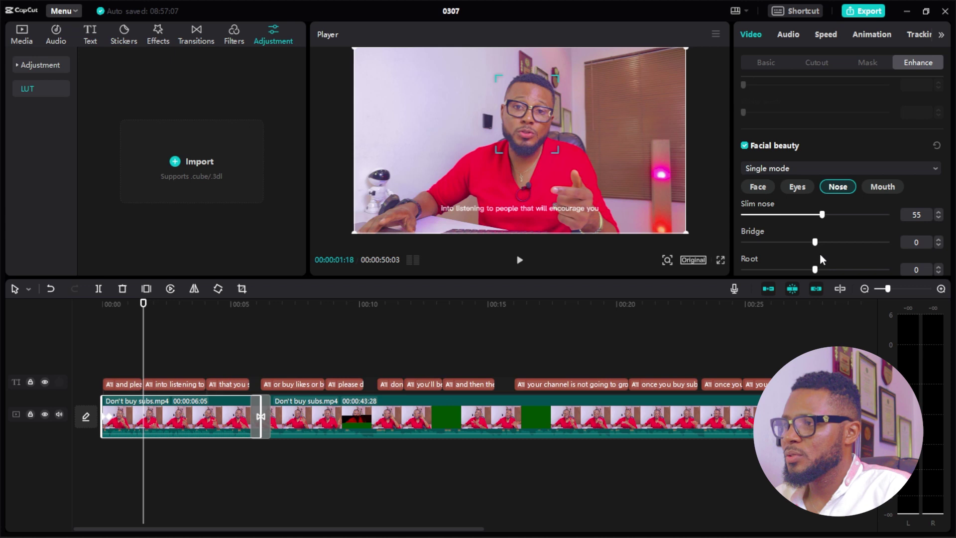
Set the mouth Size to -30 and leave Smile at 0.
scroll(819, 241, "down", 2)
scroll(817, 240, "up", 2)
scroll(818, 217, "down", 1)
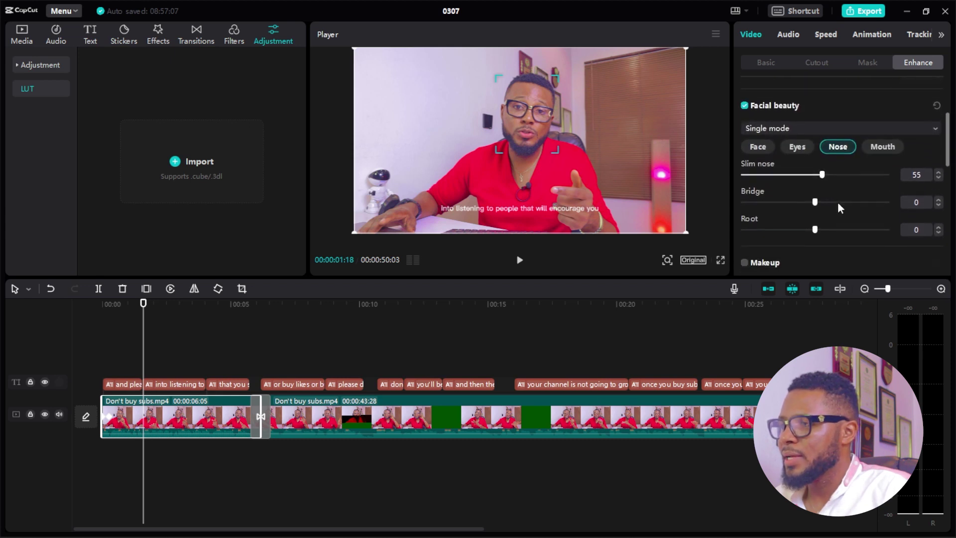
left_click(883, 146)
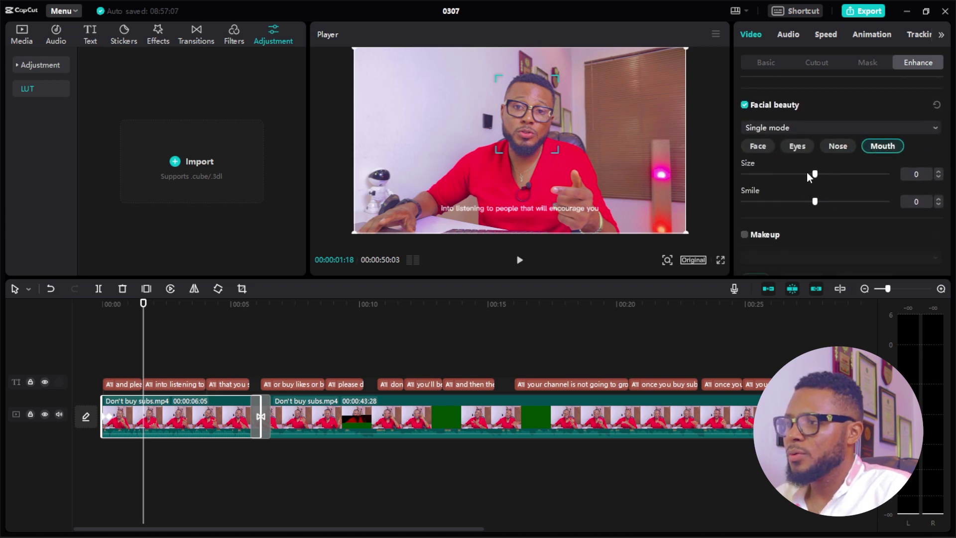
left_click_drag(816, 174, 659, 206)
left_click_drag(740, 210, 918, 219)
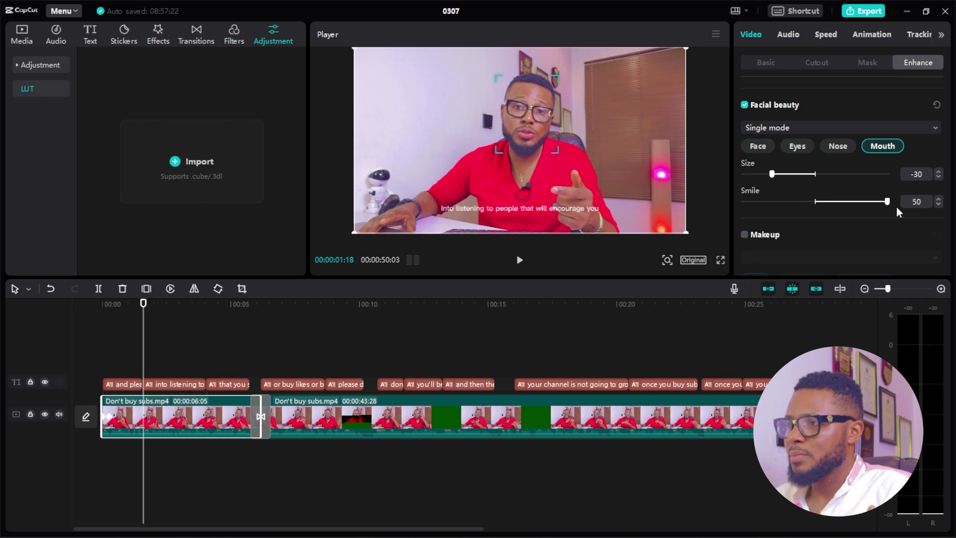
left_click_drag(890, 207, 813, 246)
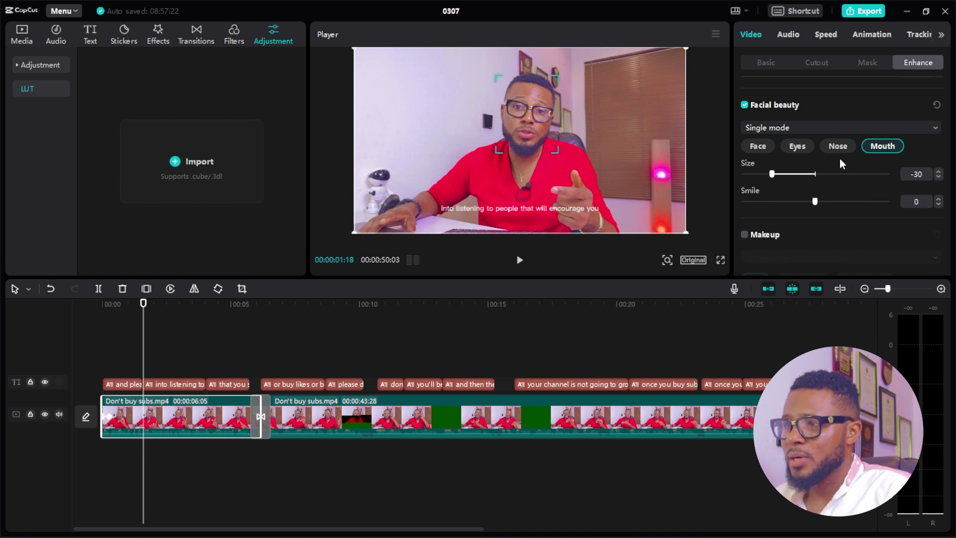
Enable Face retouching with Smooth 4, Brighten 6 and White teeth 47, then open Audio settings.
scroll(831, 132, "up", 3)
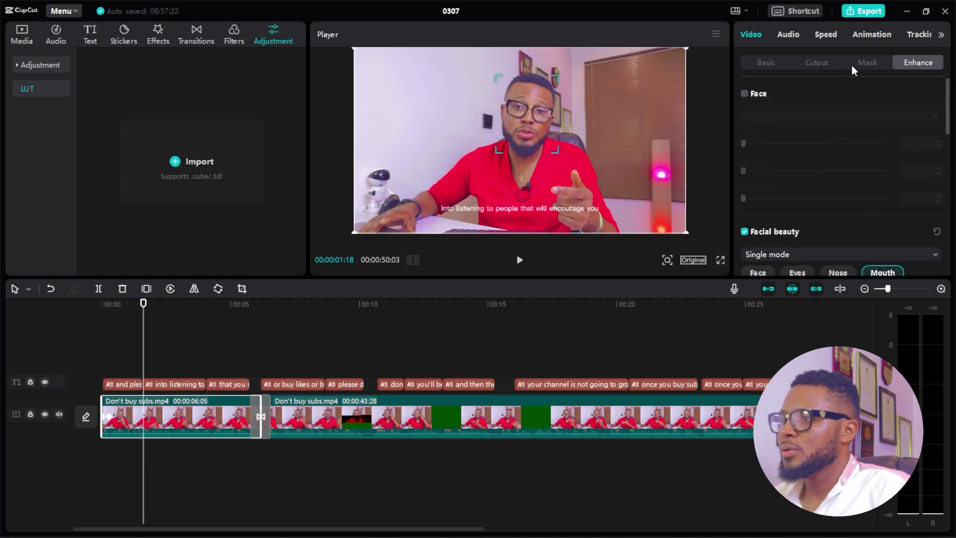
scroll(846, 151, "down", 5)
scroll(791, 151, "down", 3)
scroll(792, 153, "up", 8)
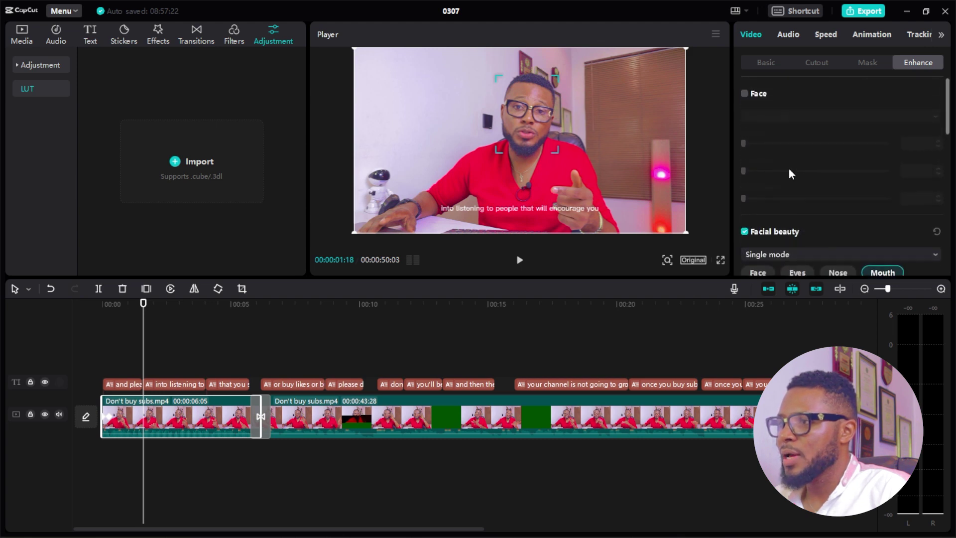
left_click(745, 94)
mouse_move(744, 145)
left_mouse_down()
mouse_move(786, 144)
mouse_move(750, 145)
left_mouse_up()
left_click_drag(744, 172, 815, 196)
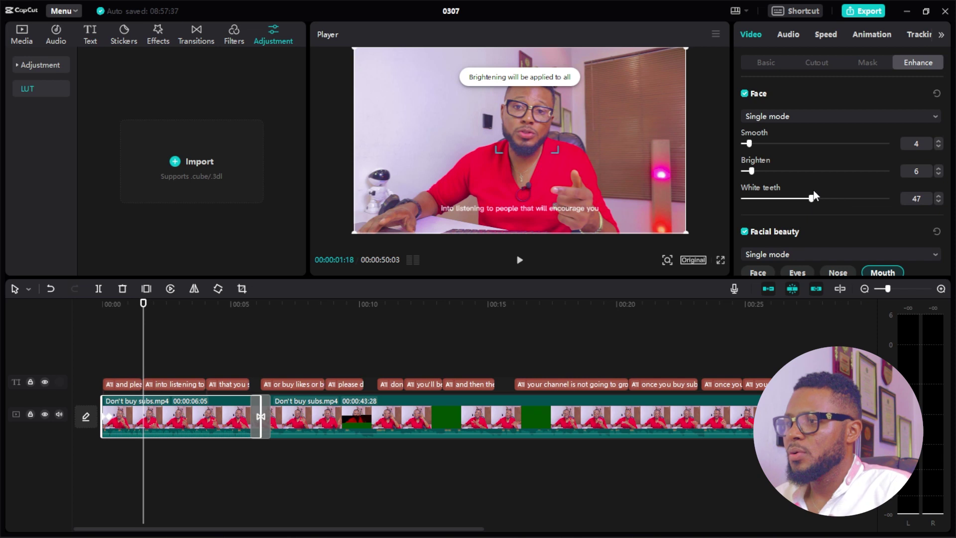
scroll(820, 199, "down", 6)
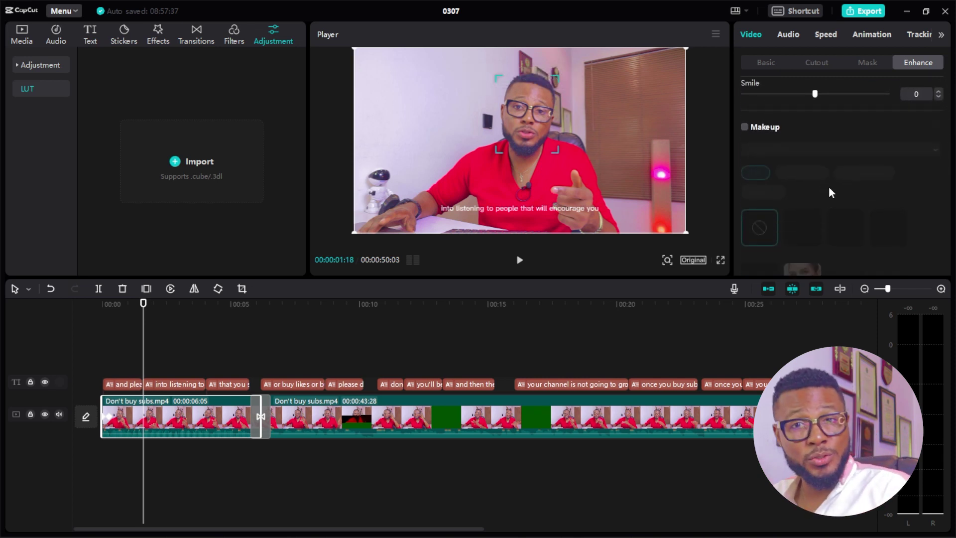
scroll(829, 189, "up", 5)
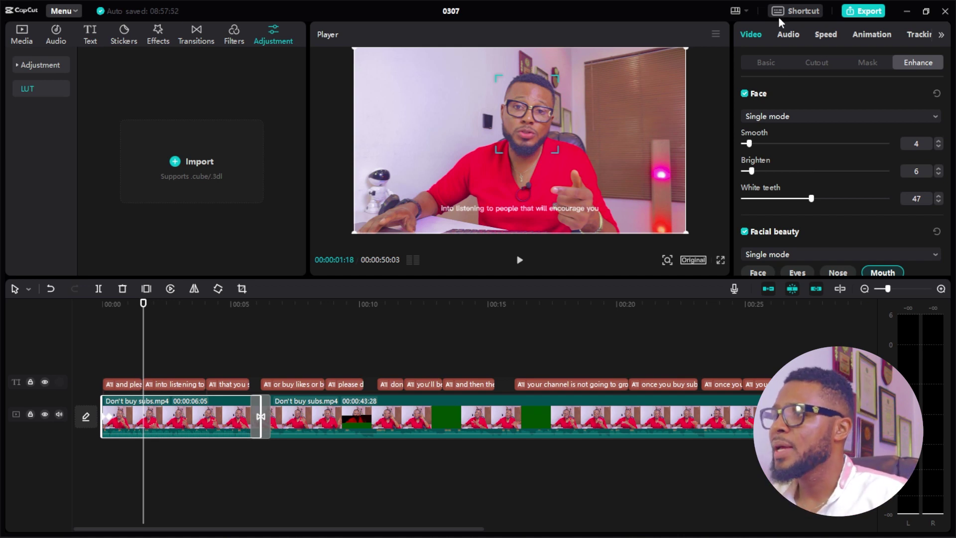
left_click(785, 35)
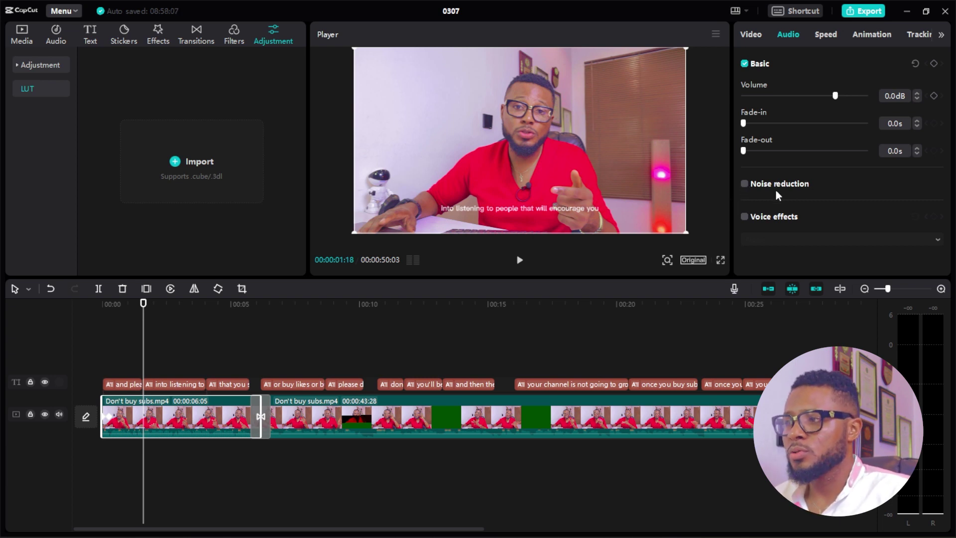
Enable voice effects, apply the Deep effect, and play the clip to hear it.
left_click(745, 217)
left_click(779, 242)
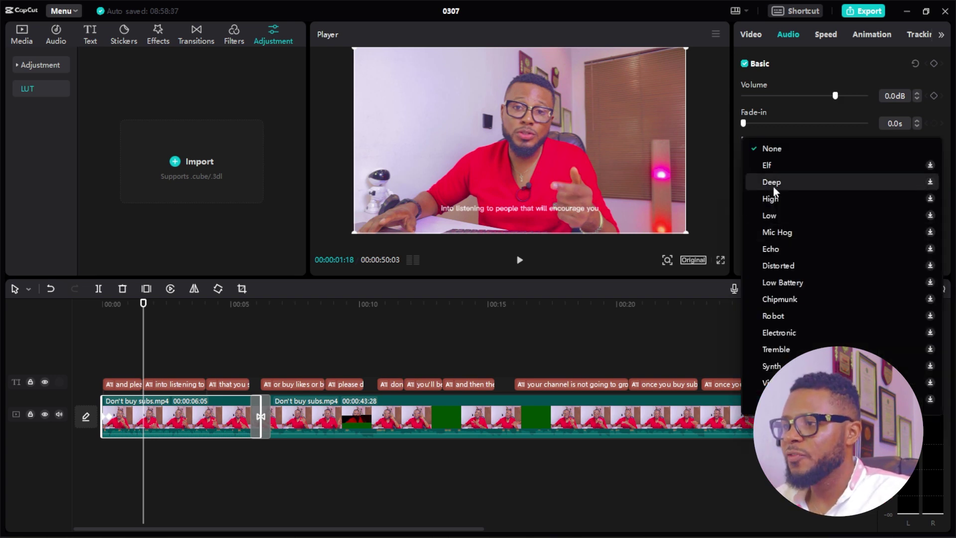
key("Escape")
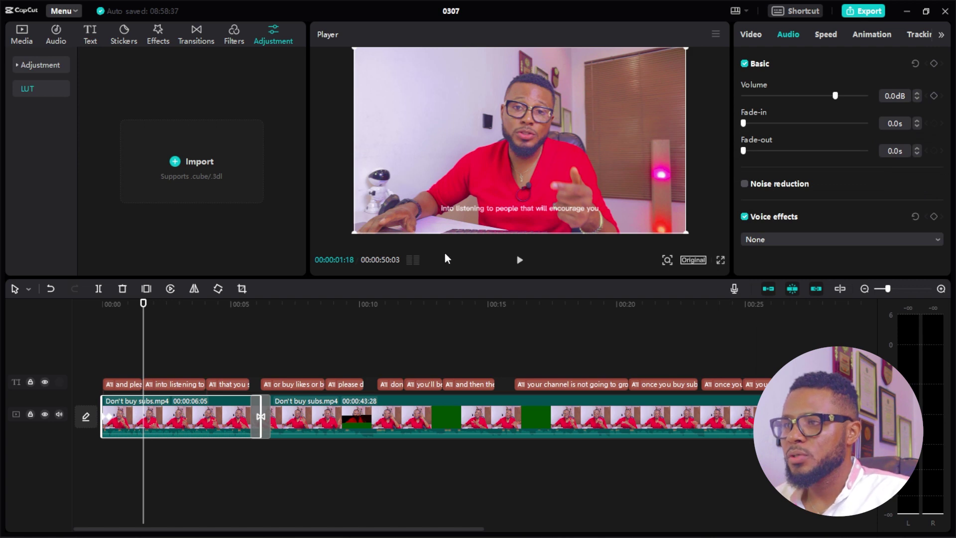
key("space")
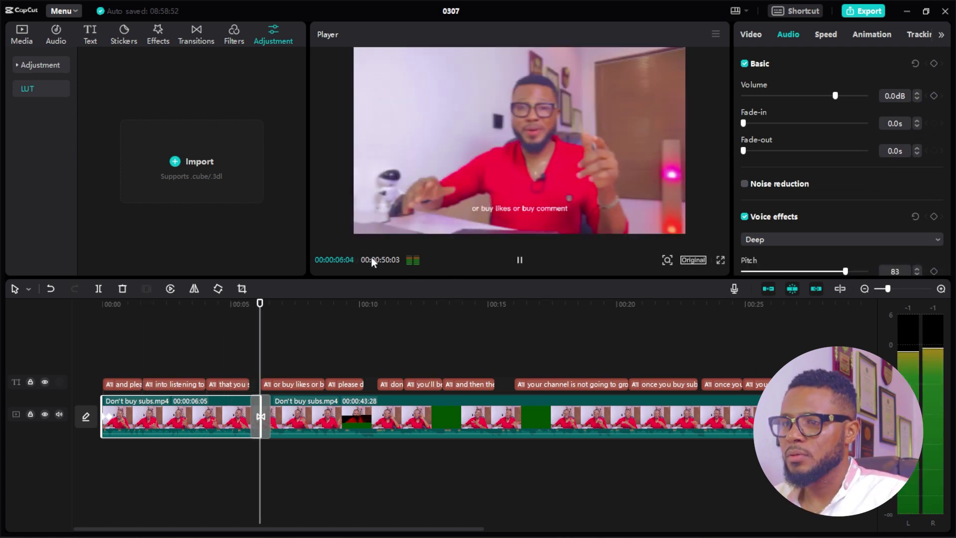
key("space")
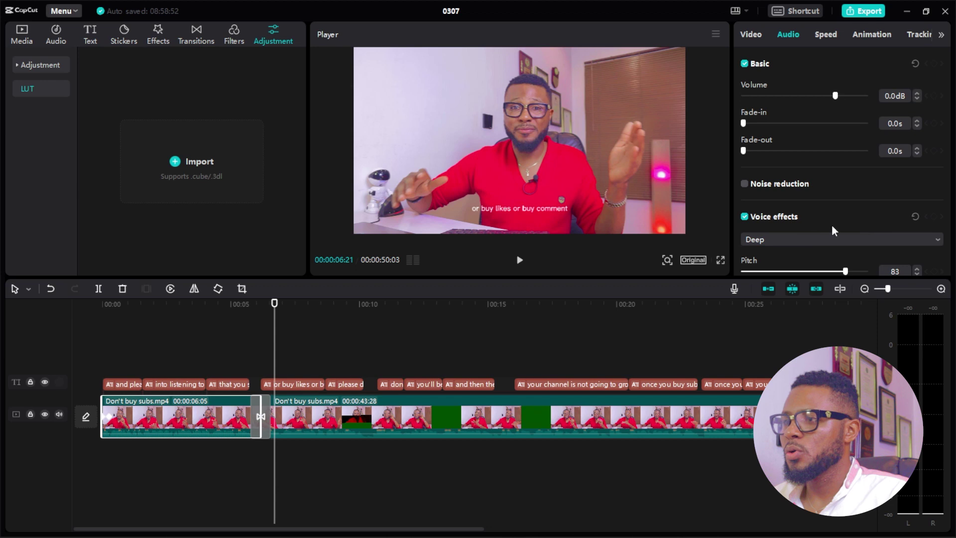
Set the voice effect back to None and recheck the effect options.
left_click(799, 241)
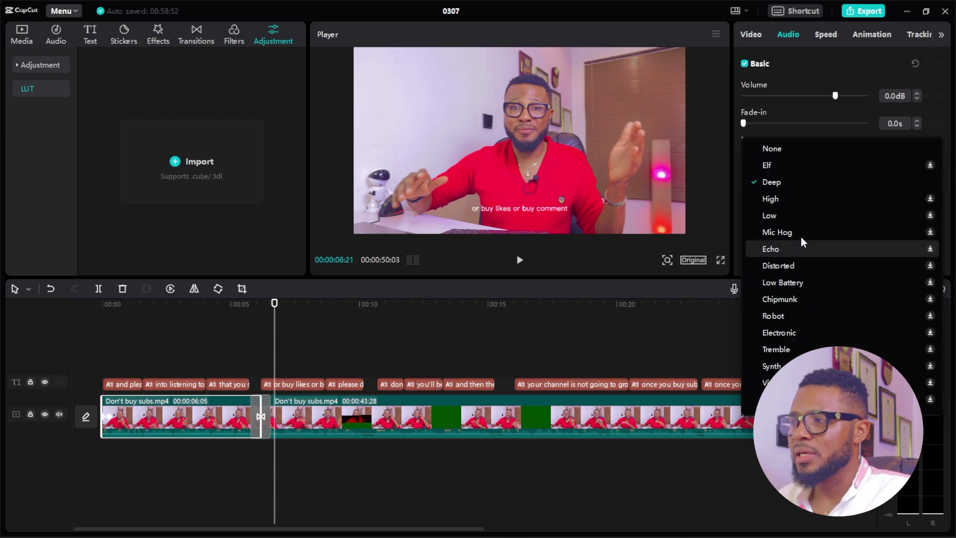
left_click(782, 145)
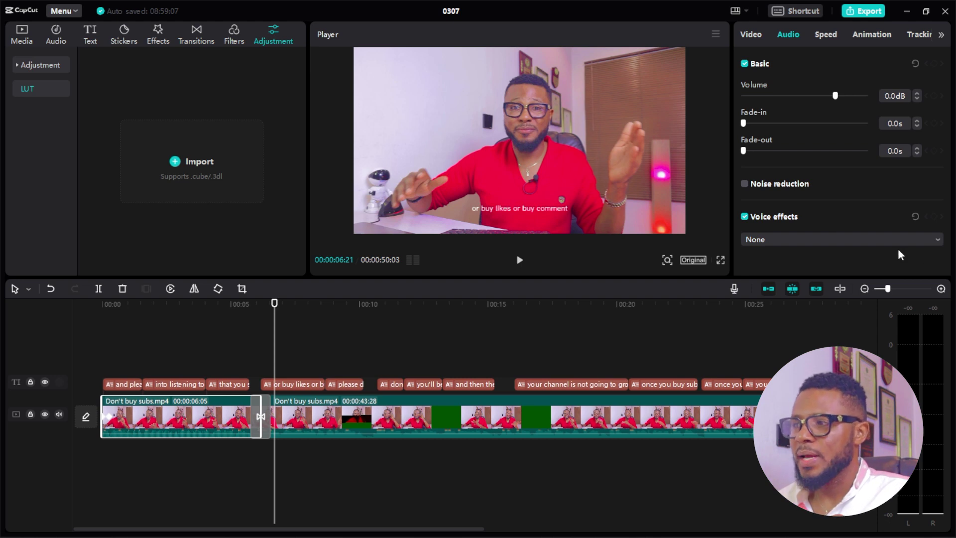
left_click(805, 237)
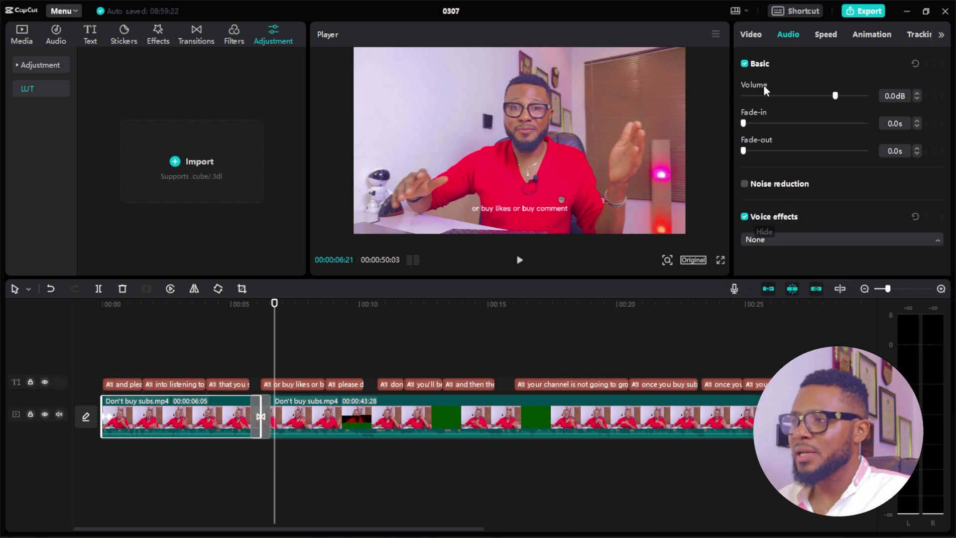
left_click(825, 37)
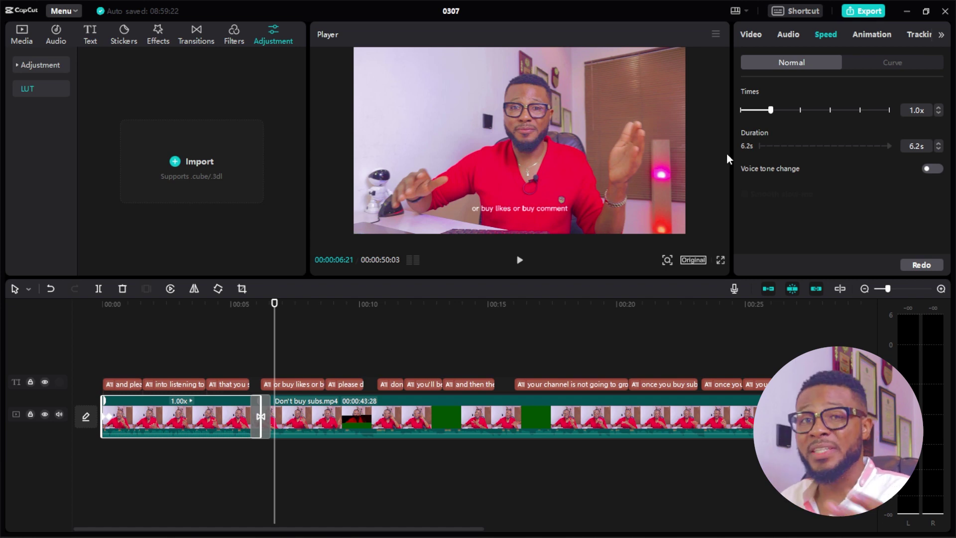
View the Curve speed presets, then bring up the In animation presets.
left_click(893, 63)
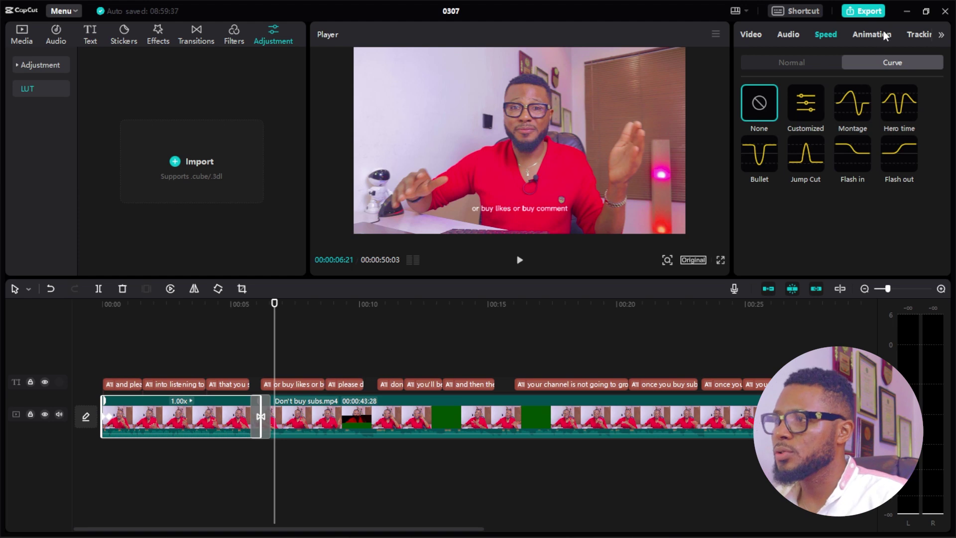
left_click(872, 37)
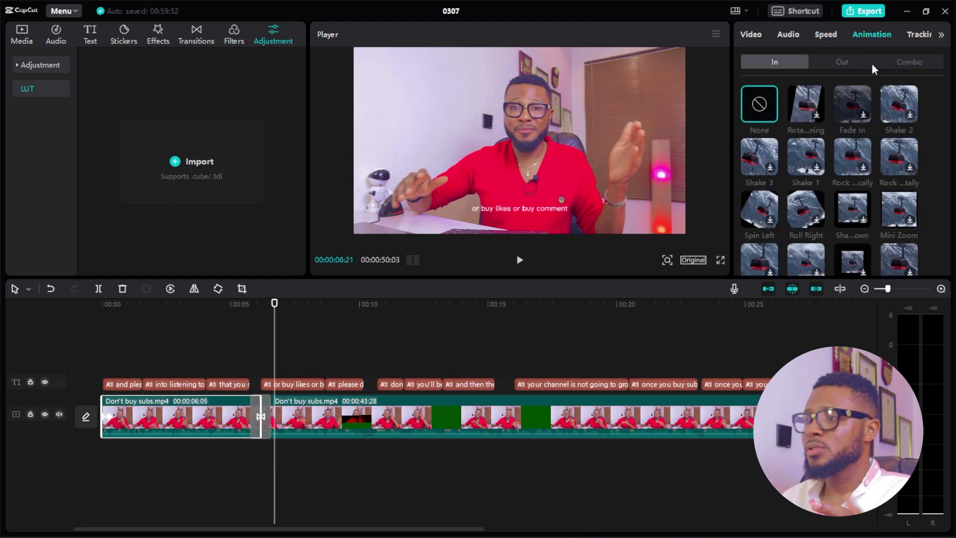
Try the Shake 3 and Rock intro animations, settling on Shake 2 at 0.5s.
left_click(762, 160)
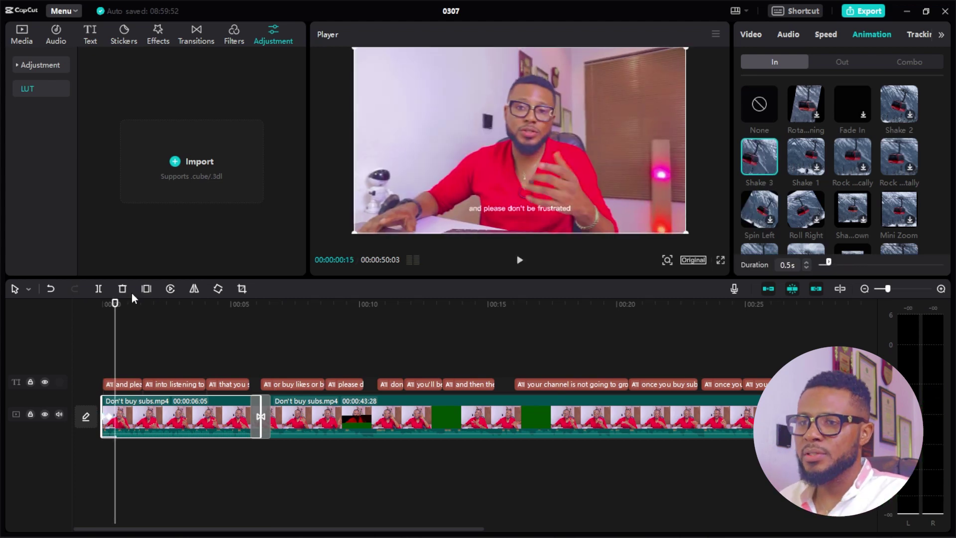
mouse_move(113, 304)
left_mouse_down()
mouse_move(83, 305)
mouse_move(126, 303)
left_mouse_up()
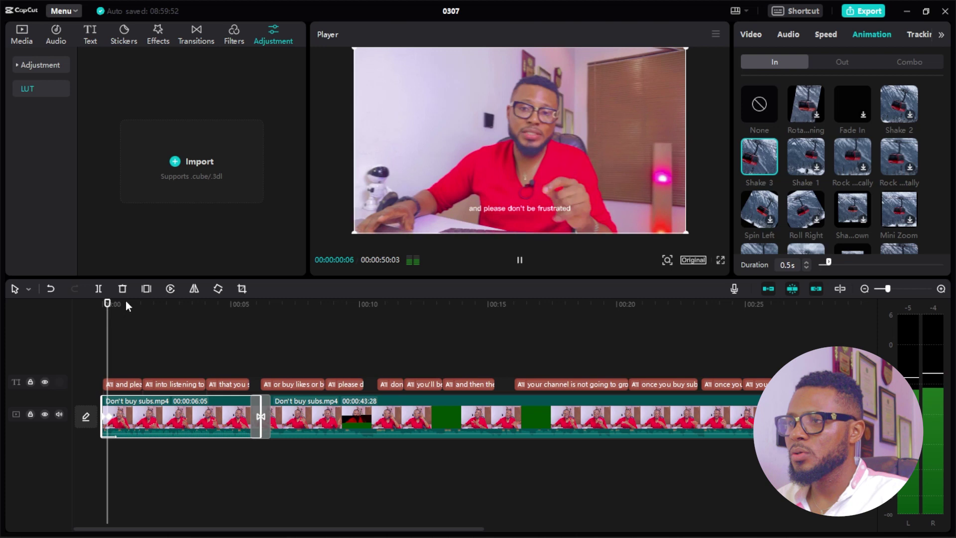
scroll(877, 154, "down", 3)
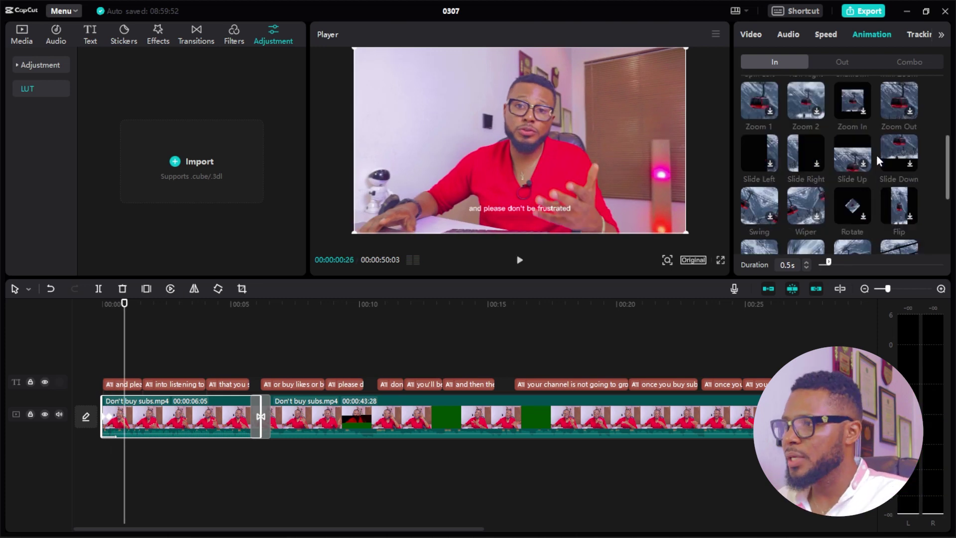
scroll(896, 149, "up", 3)
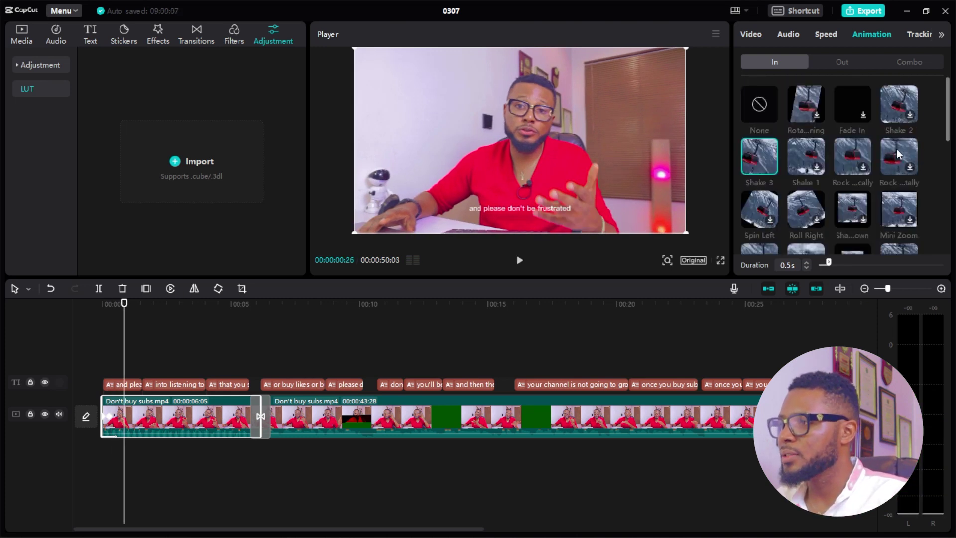
left_click(903, 157)
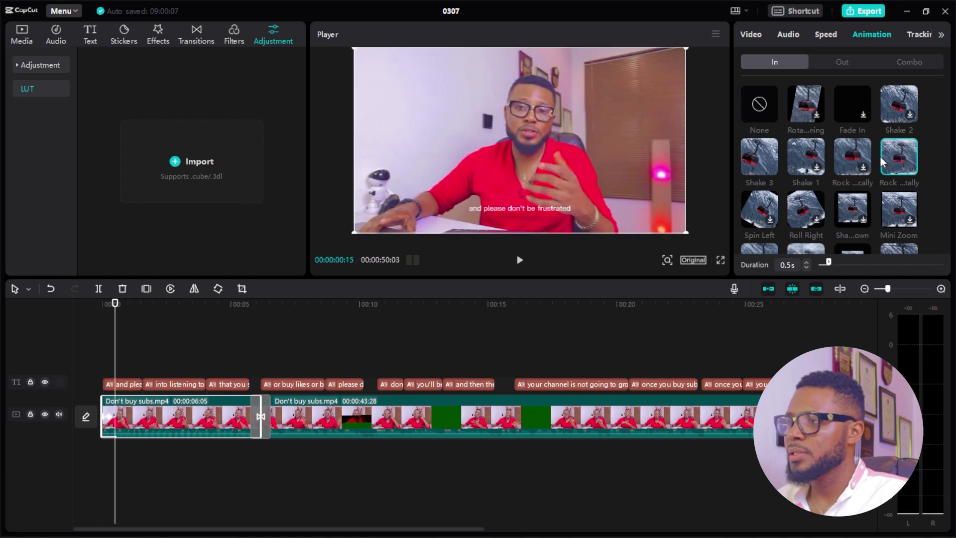
left_click(899, 105)
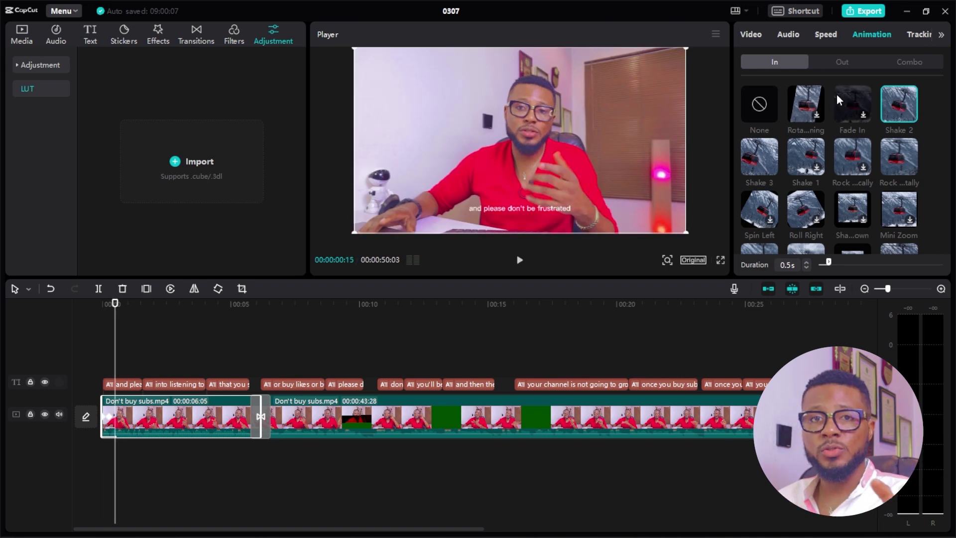
Choose Motion tracking in the Tracking tab and drag the tracking box onto the speaker's face.
left_click(921, 35)
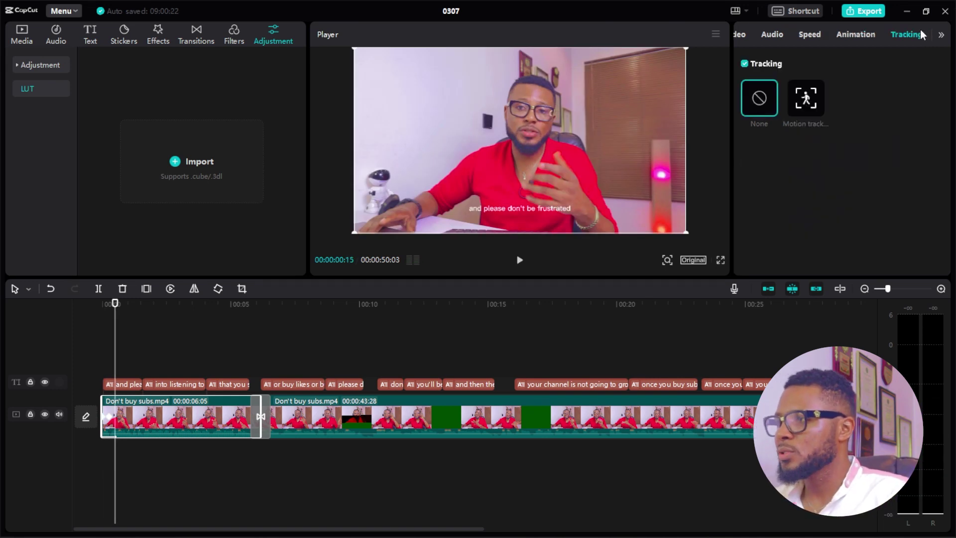
left_click(807, 101)
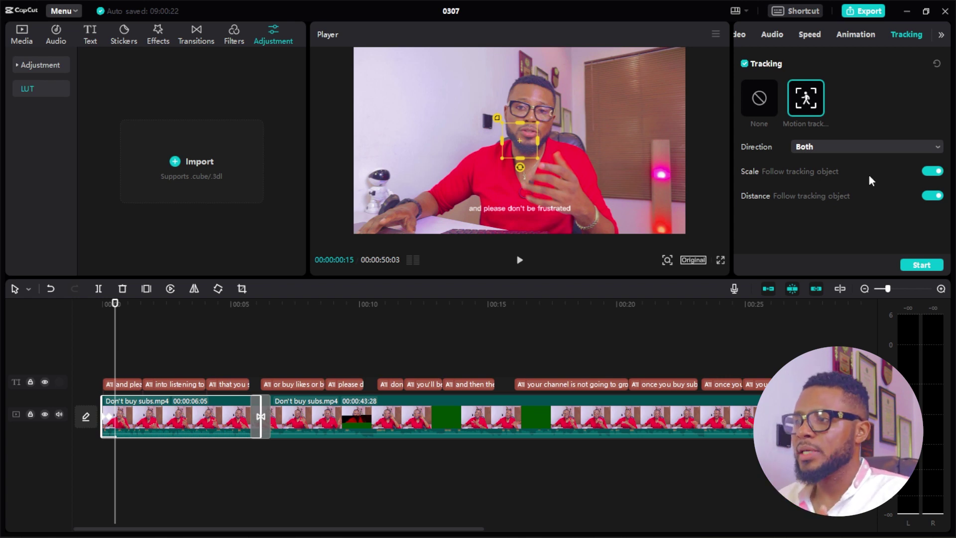
mouse_move(521, 143)
left_mouse_down()
mouse_move(411, 89)
mouse_move(424, 104)
mouse_move(401, 82)
mouse_move(522, 101)
mouse_move(524, 127)
left_mouse_up()
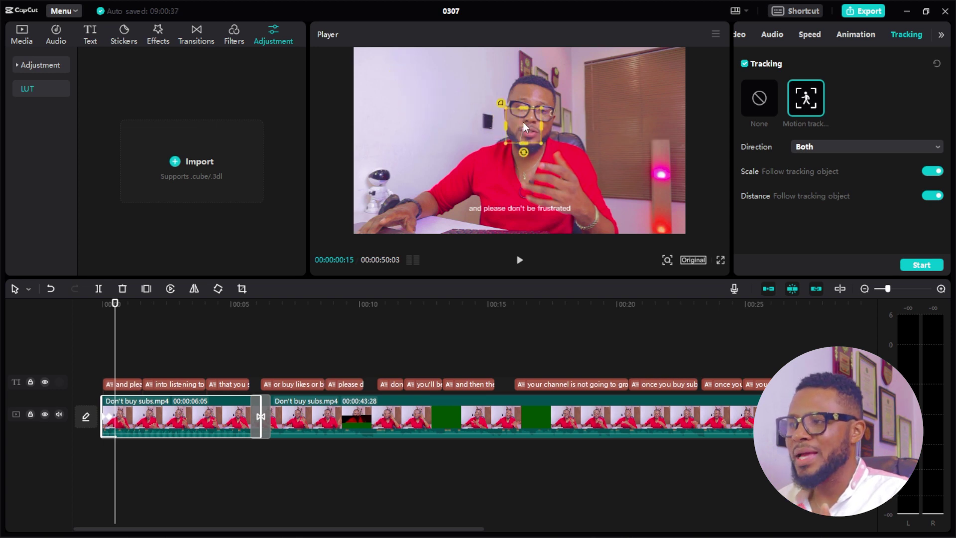